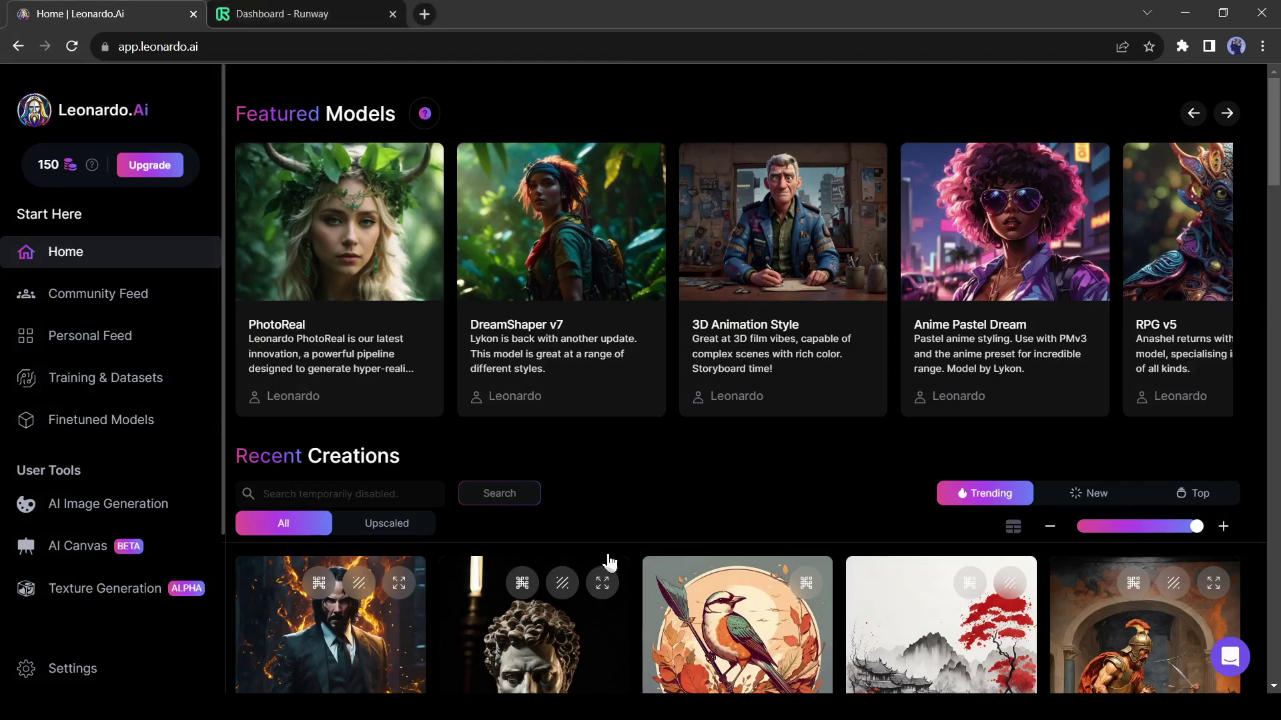
# - Open the 3D Animation Style card from Featured Models to view its details
pyautogui.click(834, 248)
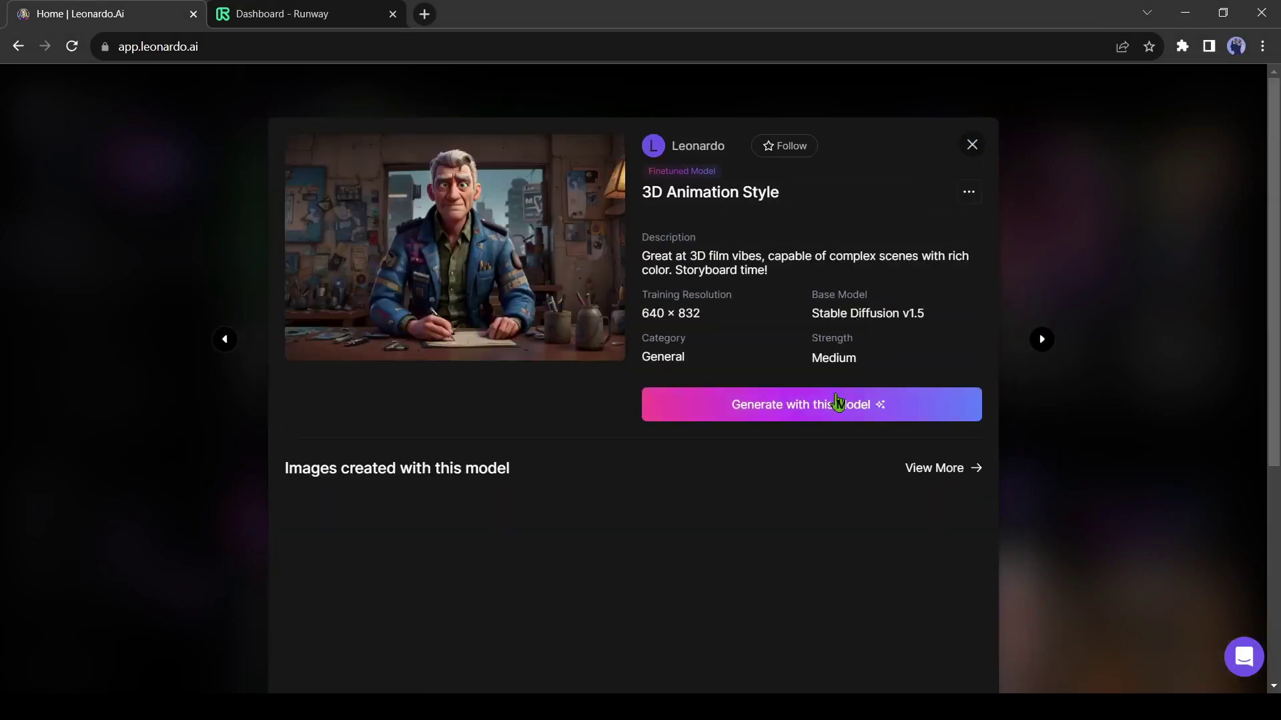
# - Generate four 3D Animation Style images with the prompt 'A cute girl looking at the viewer'
pyautogui.click(789, 419)
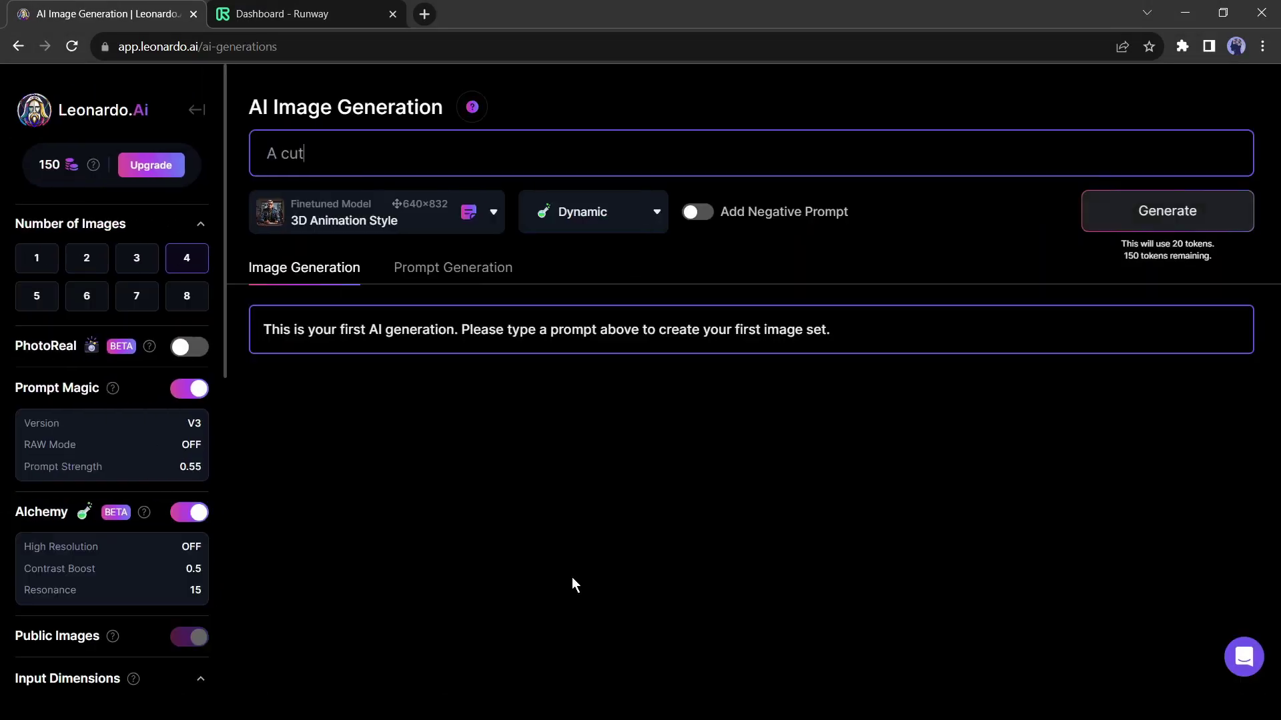
pyautogui.write('king at the viewer')
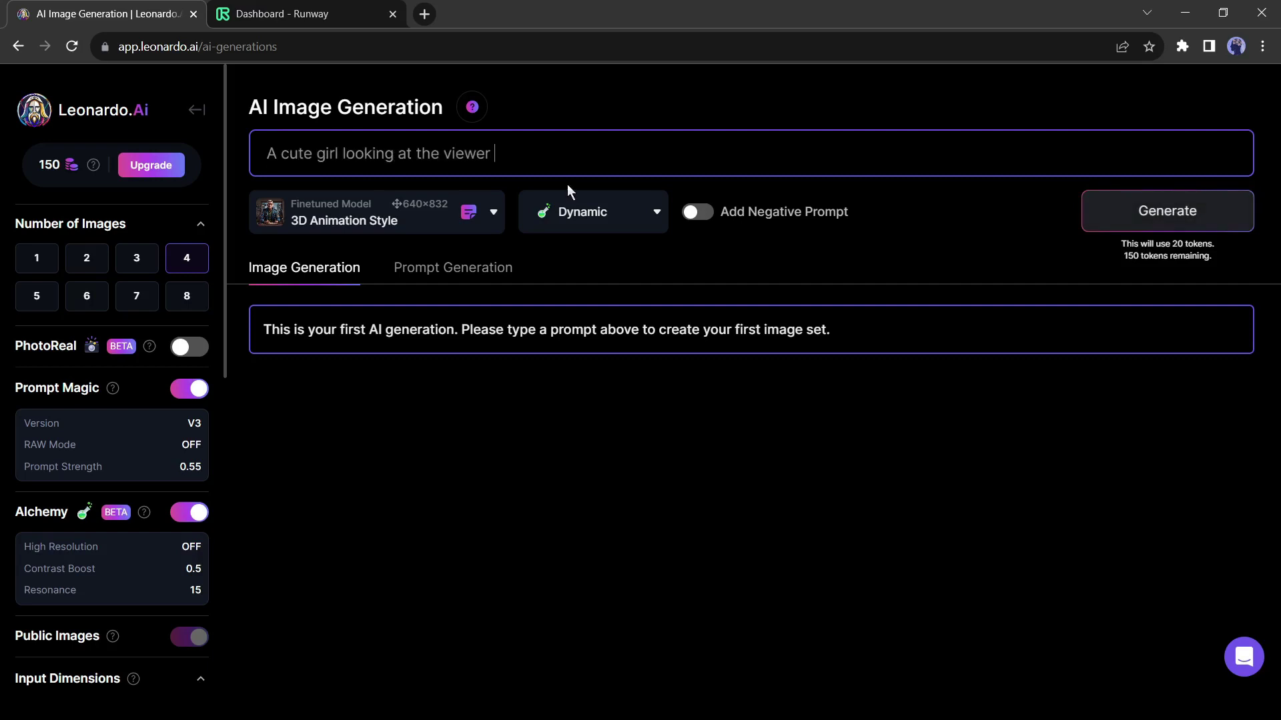
pyautogui.press('Return')
pyautogui.scroll(-2, 790, 344)
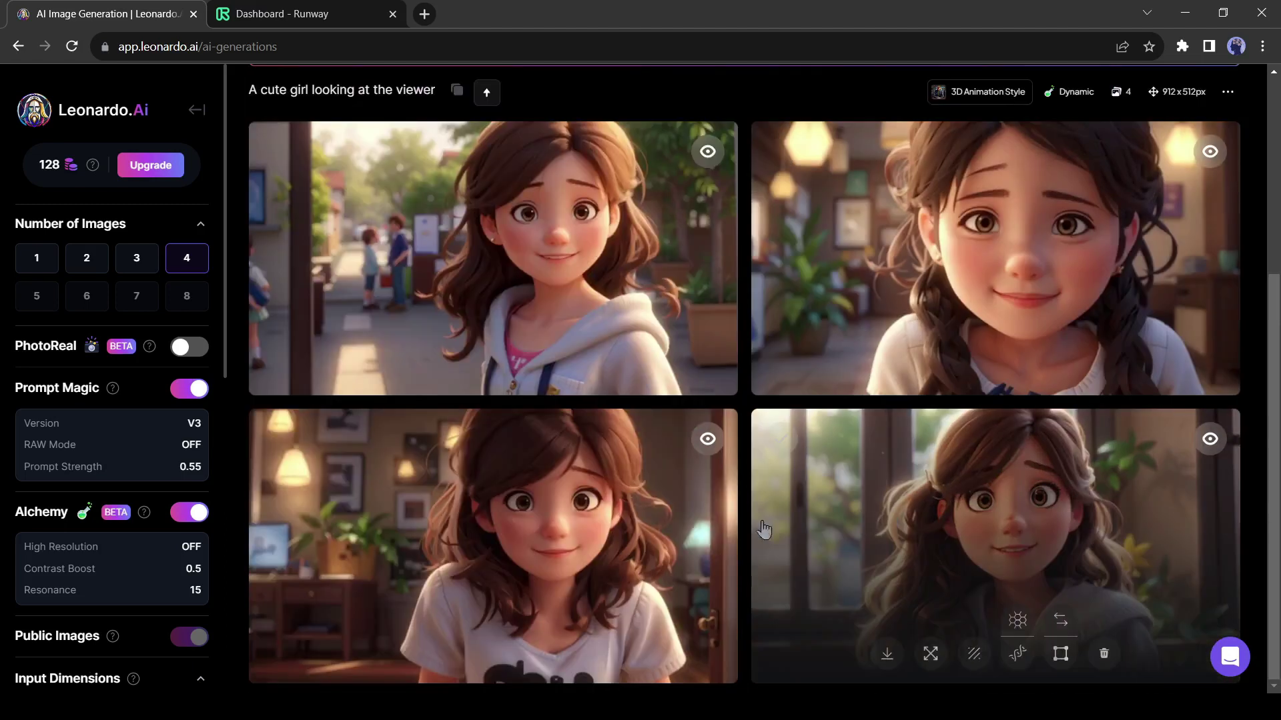
# - Download the bottom-right girl image and switch to the Runway dashboard
pyautogui.click(957, 460)
pyautogui.click(859, 630)
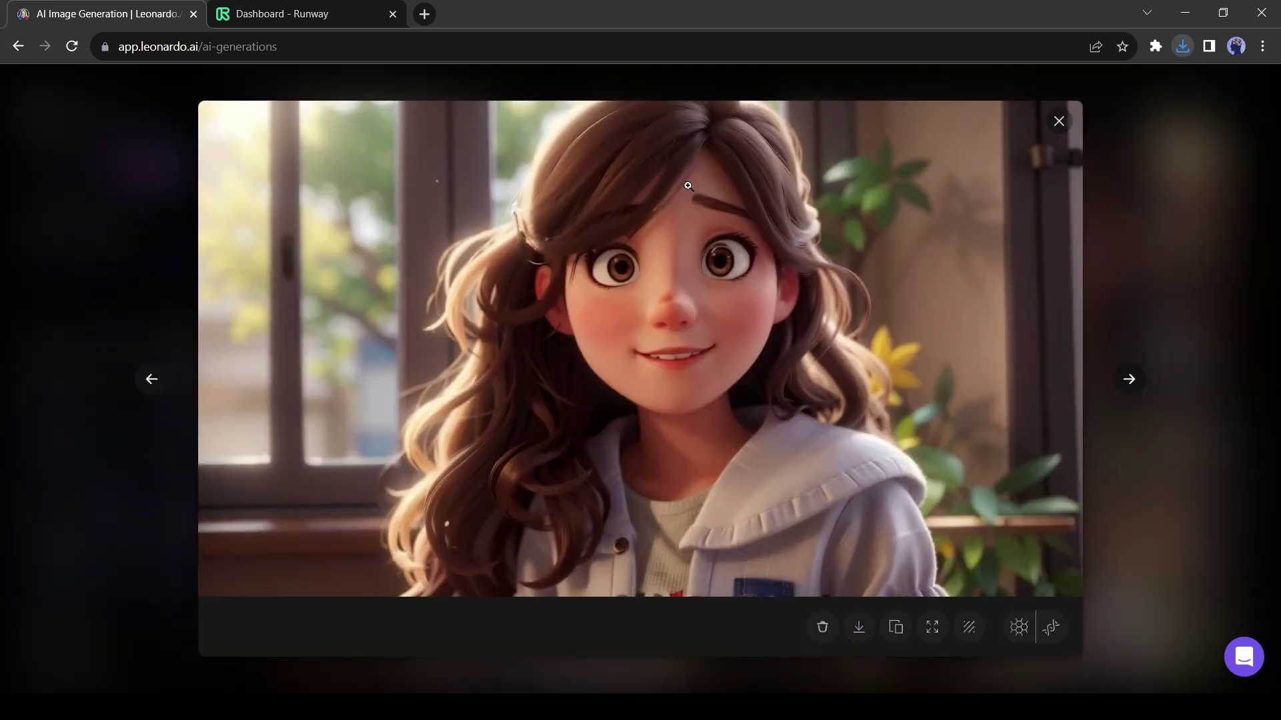
pyautogui.click(1058, 121)
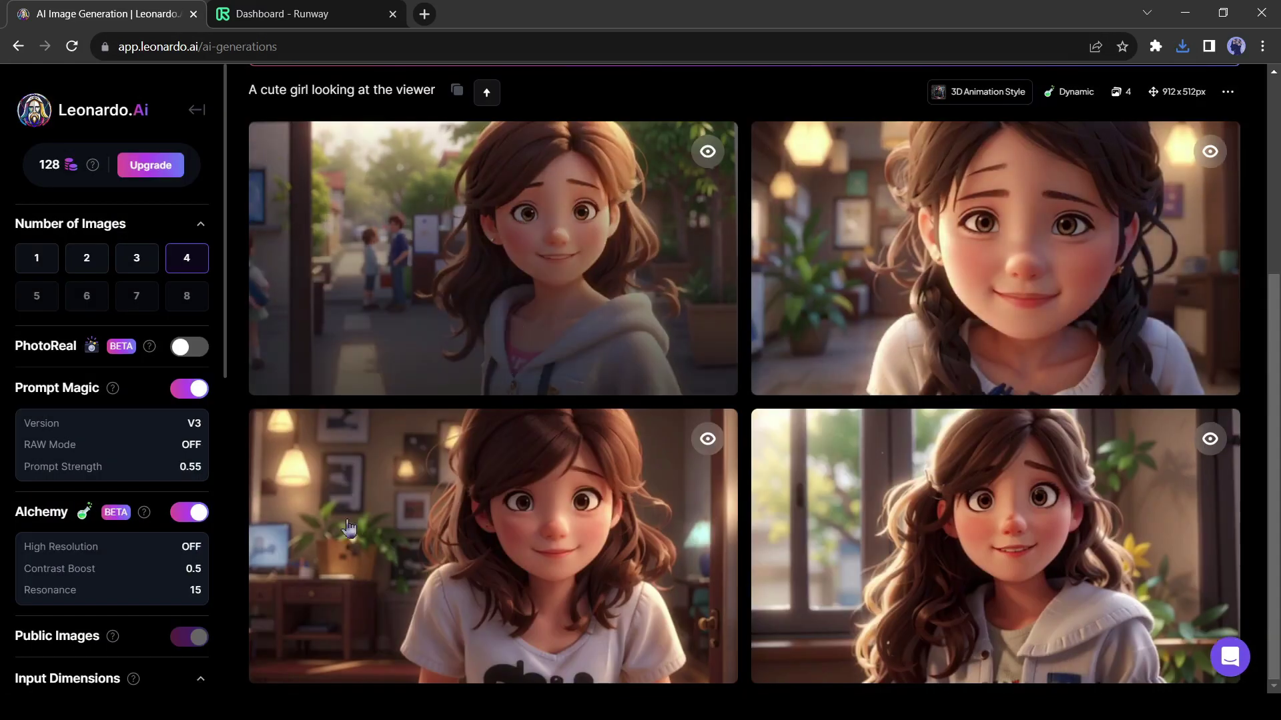
pyautogui.click(284, 11)
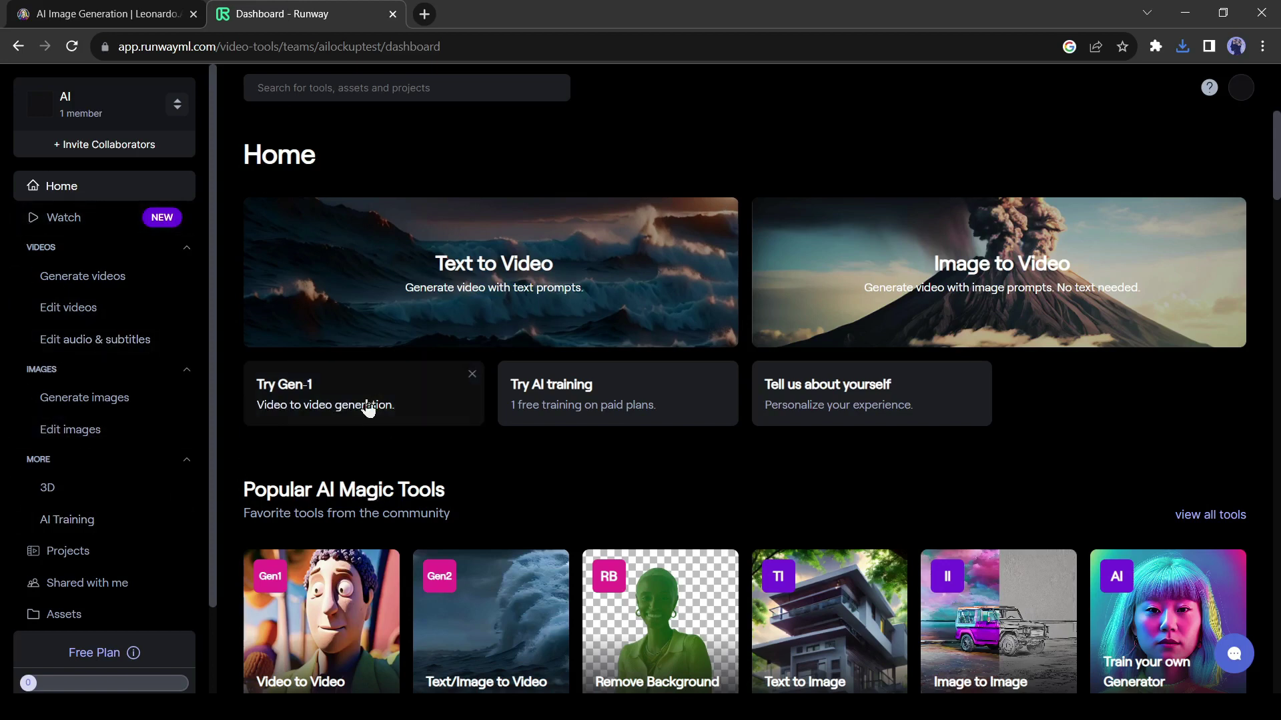
# - Load the stock clip of a woman fanning dollar bills into Video to Video
pyautogui.scroll(-4, 360, 423)
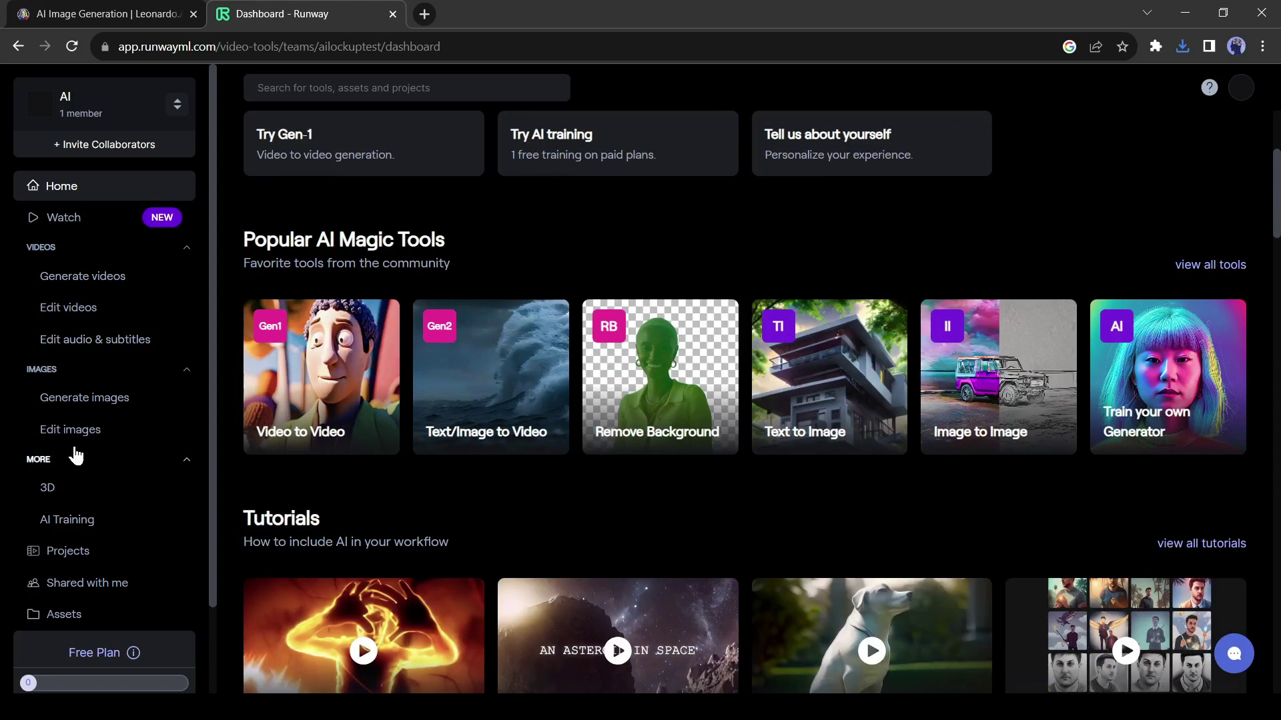
pyautogui.click(298, 400)
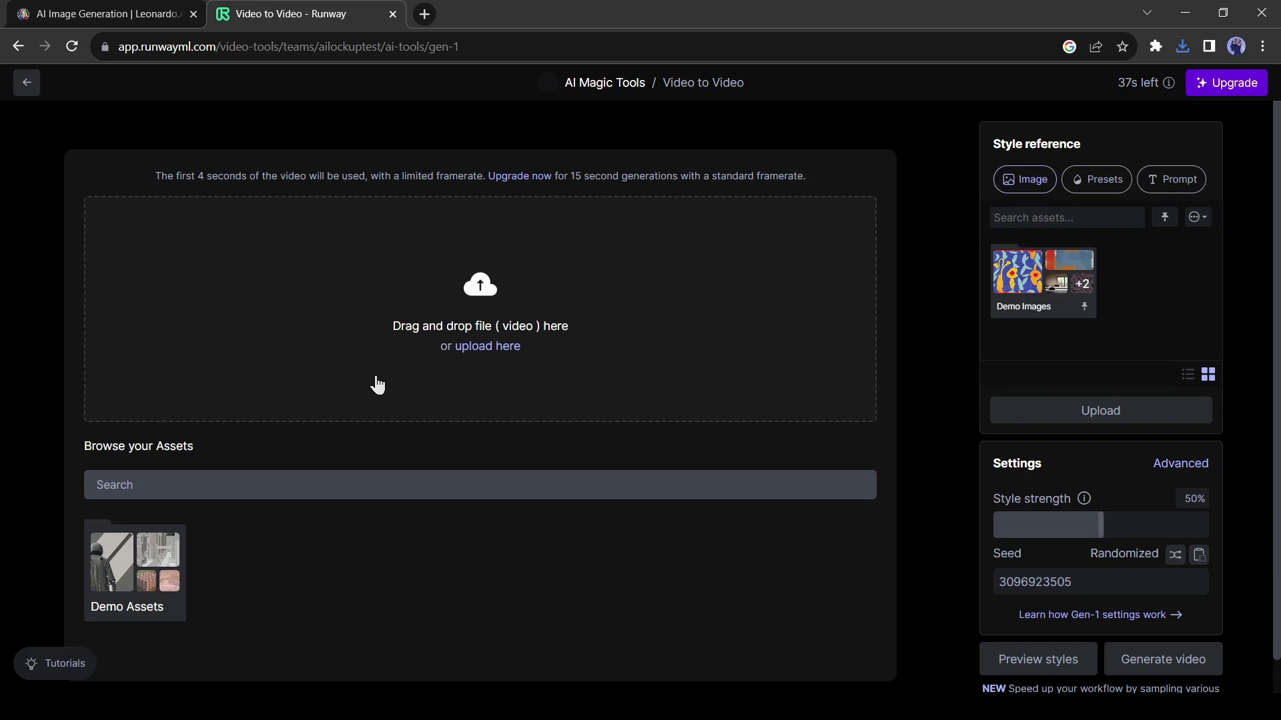
pyautogui.click(491, 346)
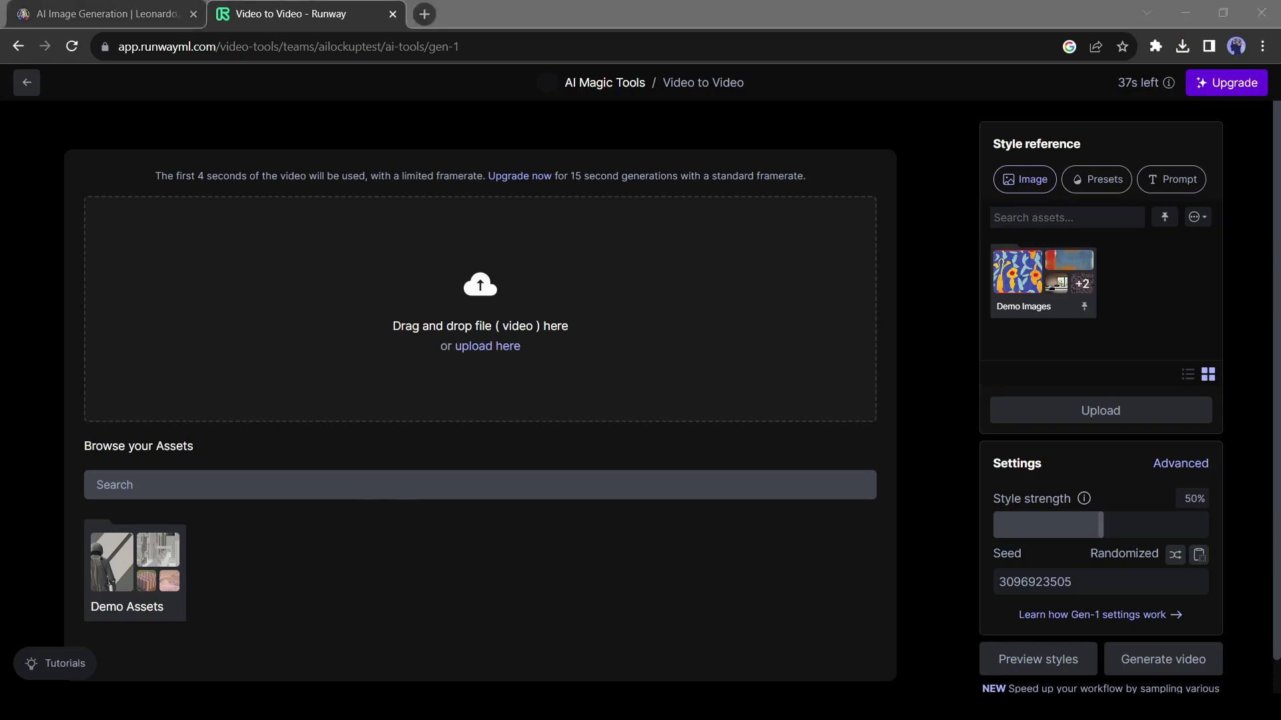
pyautogui.press('Return')
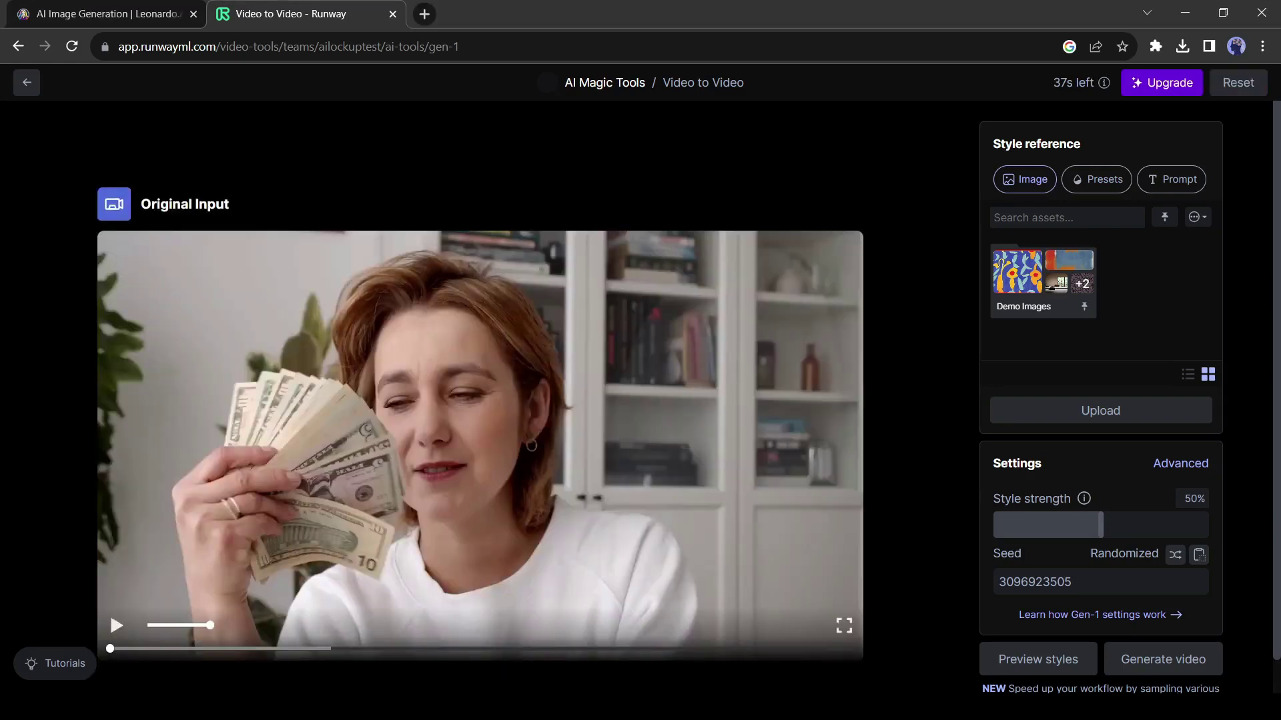
# - Play and pause the uploaded clip, then dismiss the survey notice
pyautogui.click(116, 625)
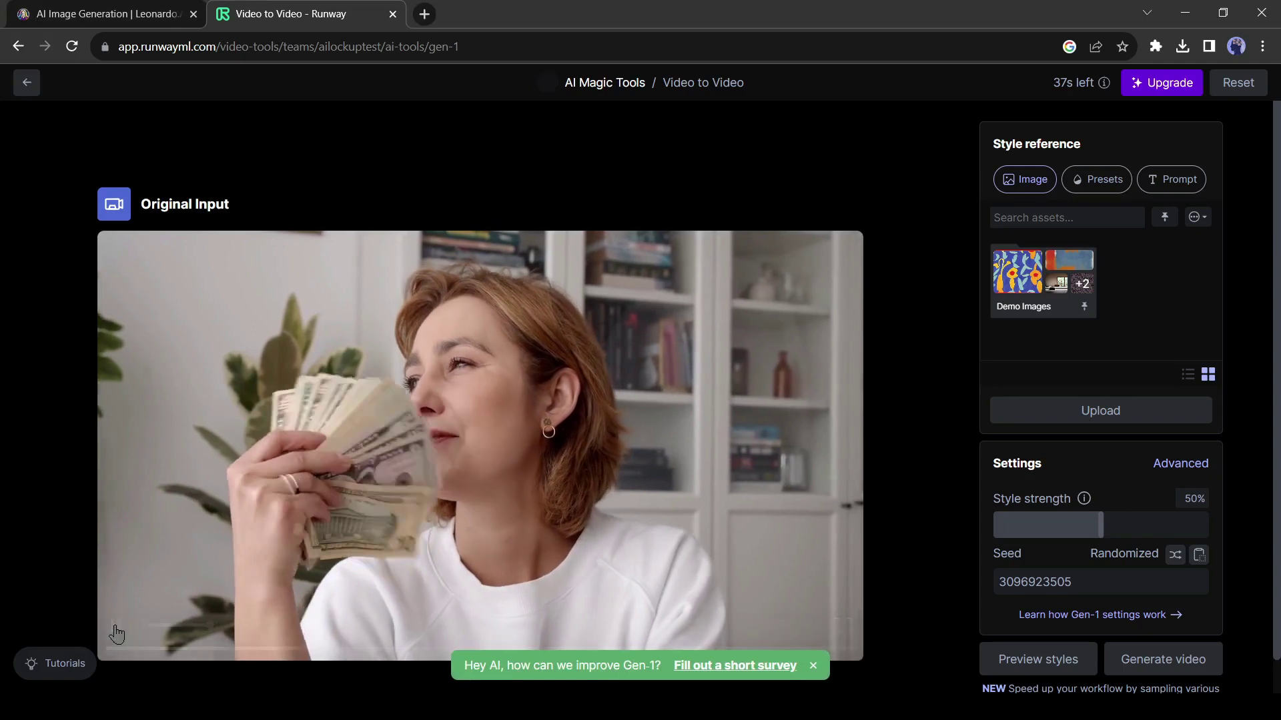
pyautogui.click(118, 633)
pyautogui.click(812, 665)
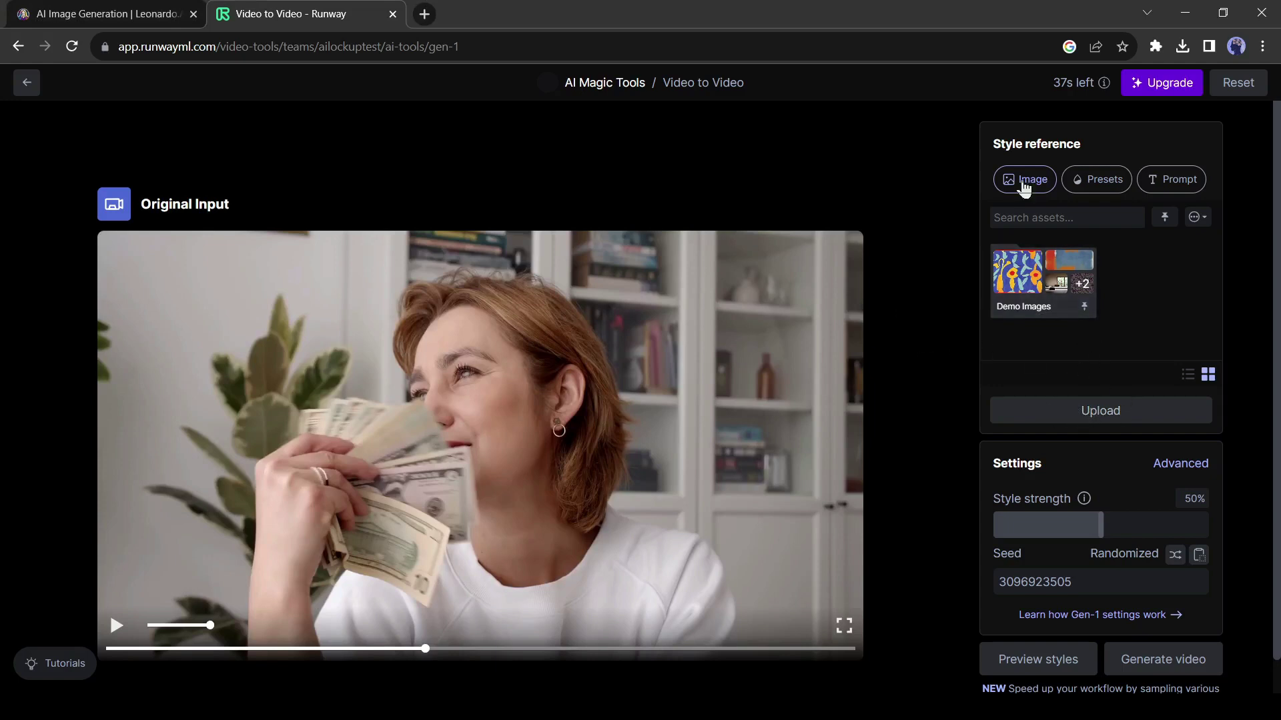
# - Set the downloaded 3D_Animation girl image as style reference and generate four style previews
pyautogui.click(1116, 425)
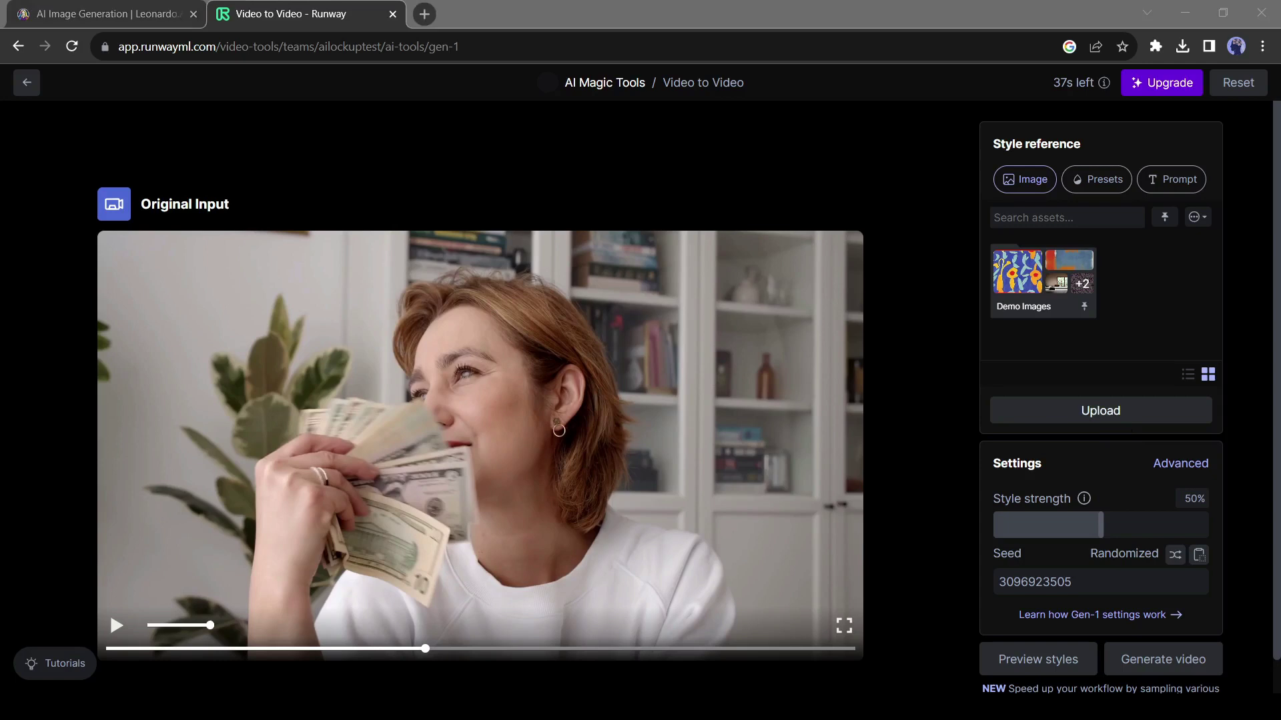
pyautogui.press('Return')
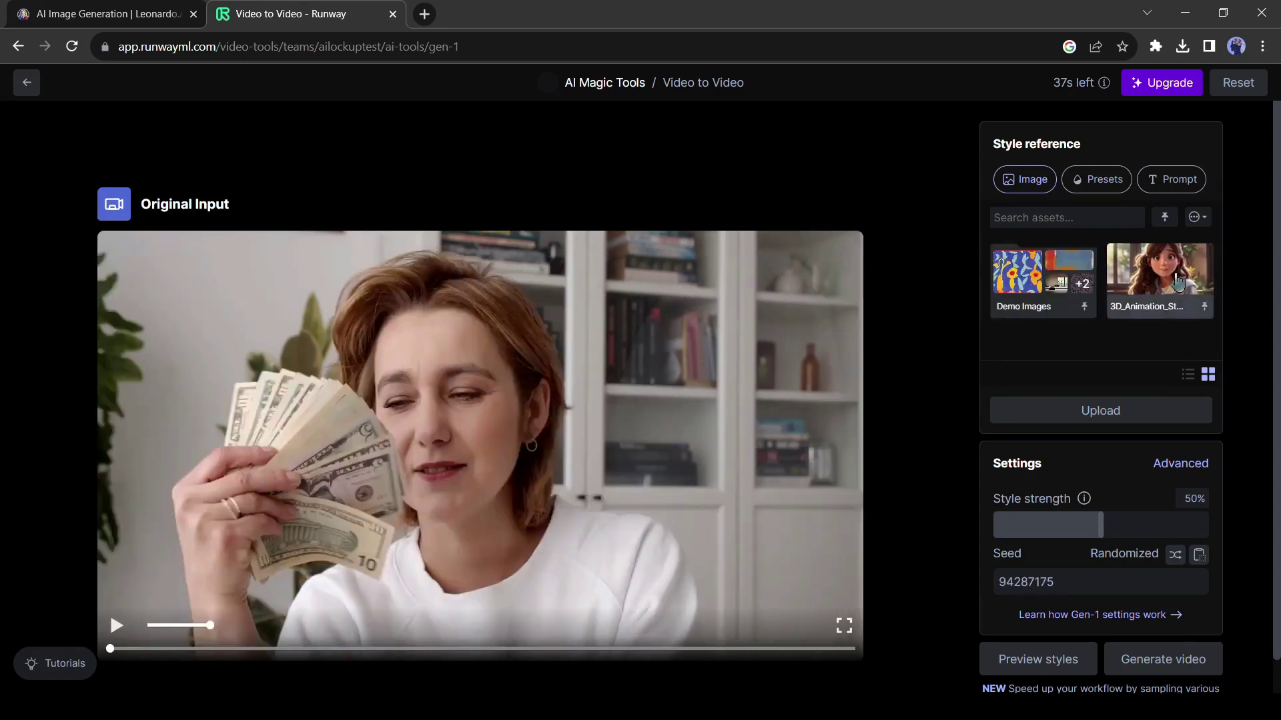
pyautogui.click(1178, 282)
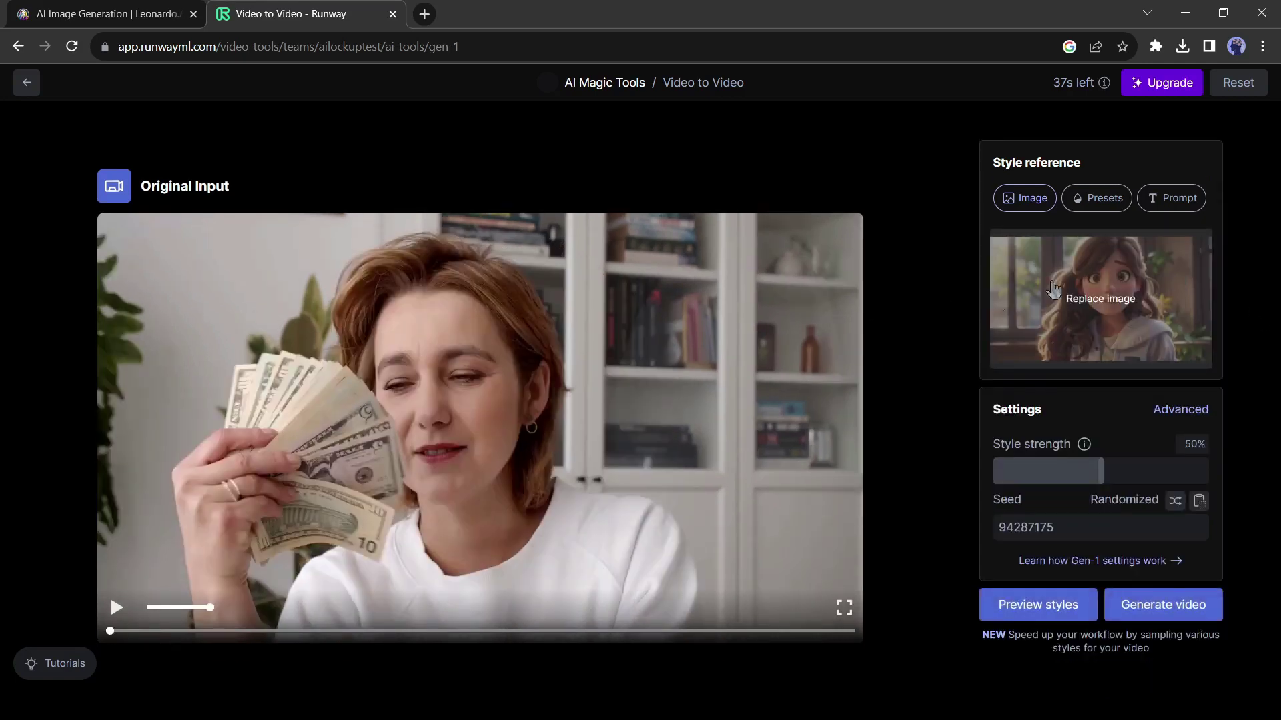
pyautogui.click(1059, 611)
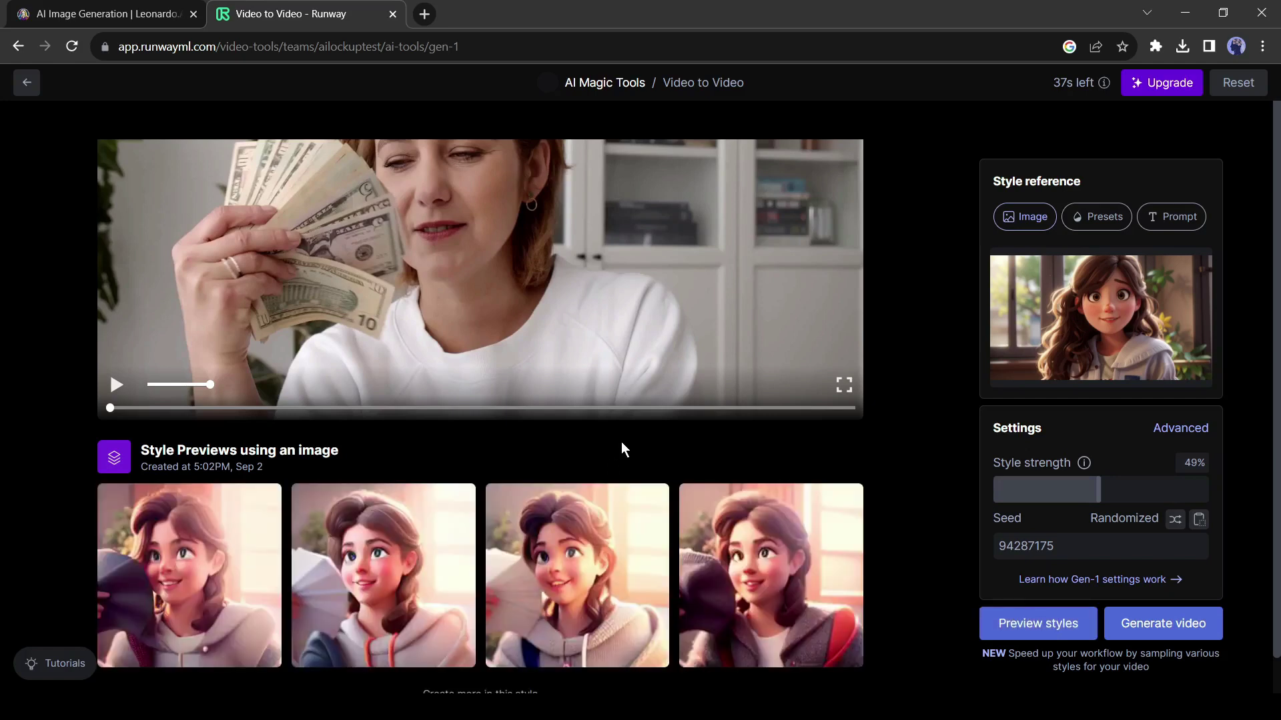
pyautogui.moveTo(254, 578)
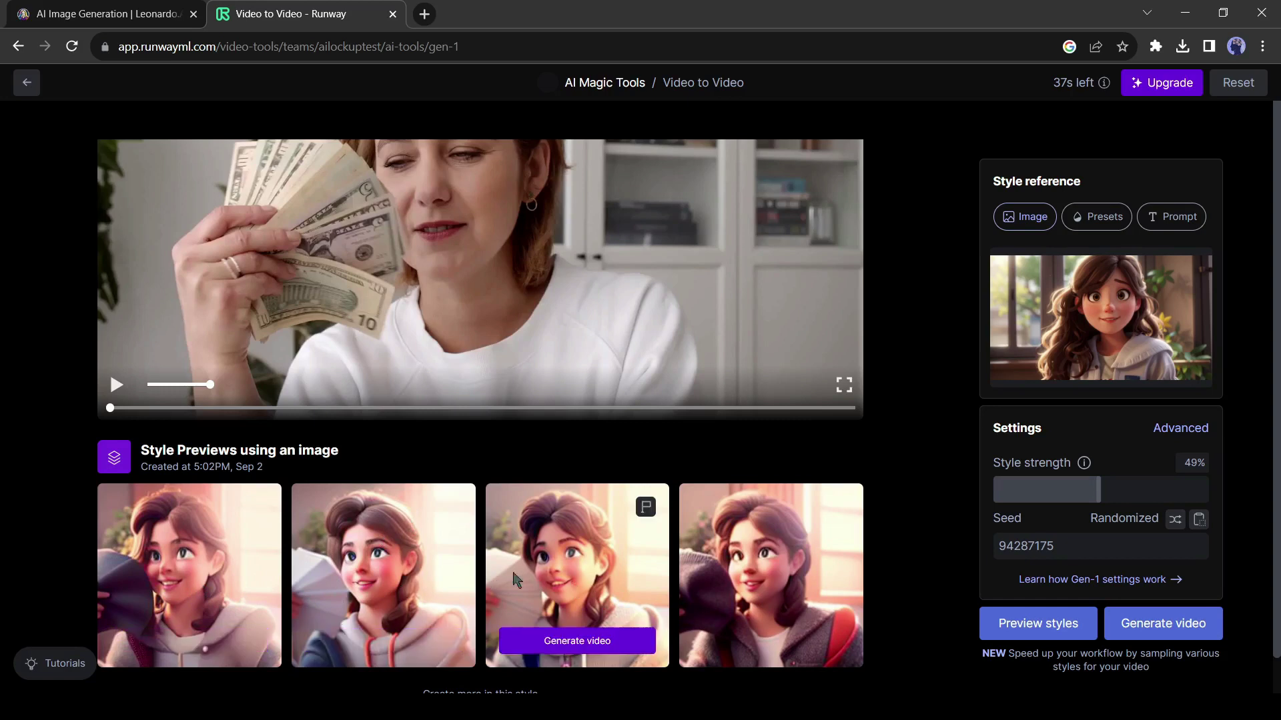
# - Generate a 4-second Gen-1 video from the third style preview and play it twice
pyautogui.click(589, 648)
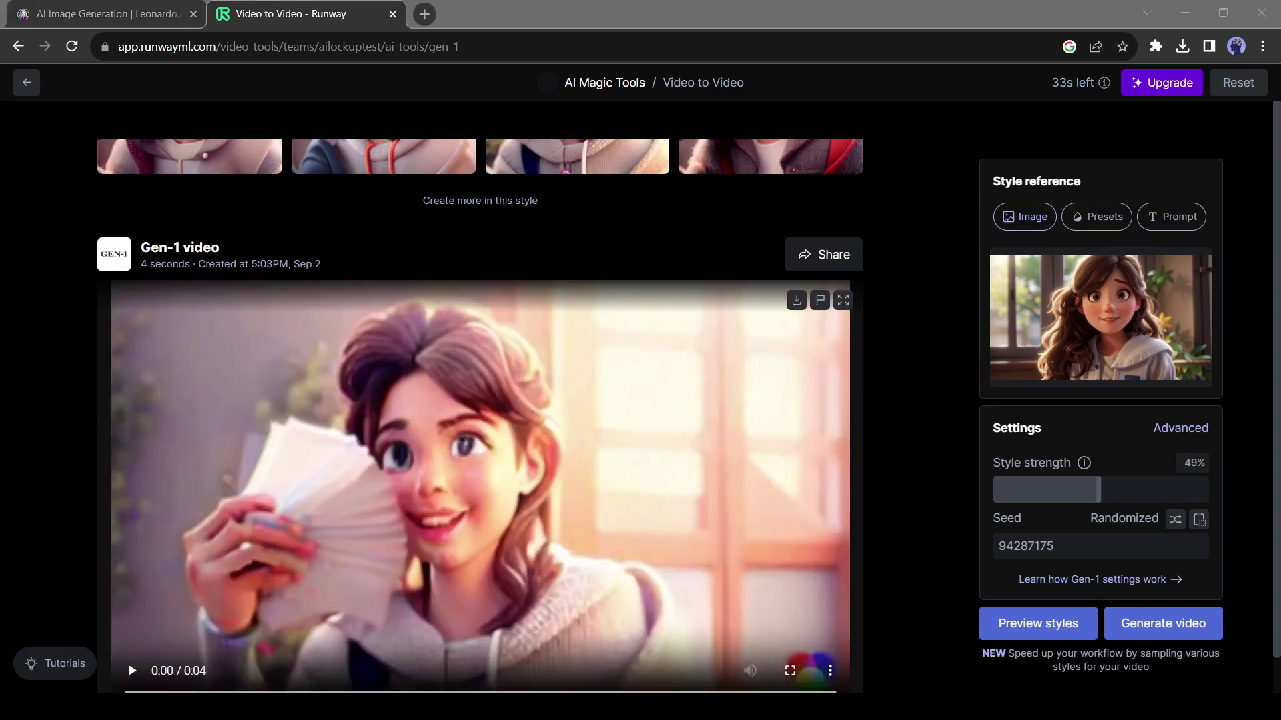
pyautogui.click(134, 671)
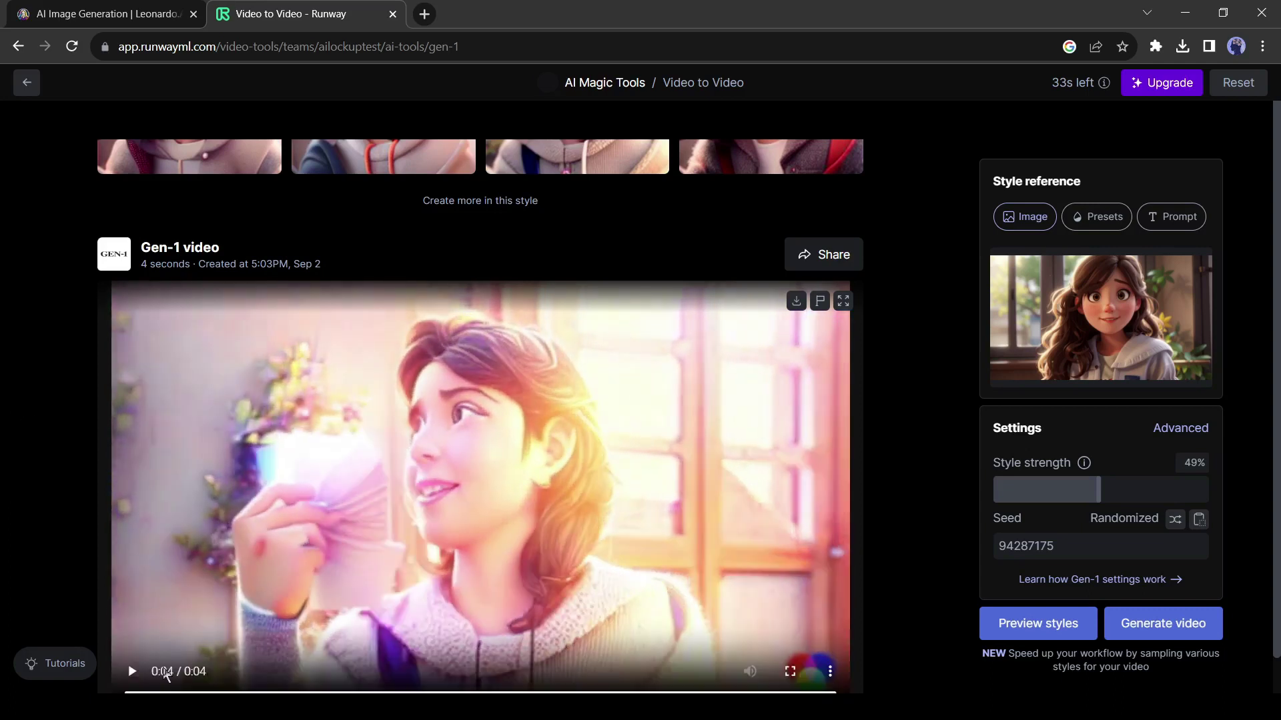
pyautogui.click(133, 673)
pyautogui.scroll(10, 371, 434)
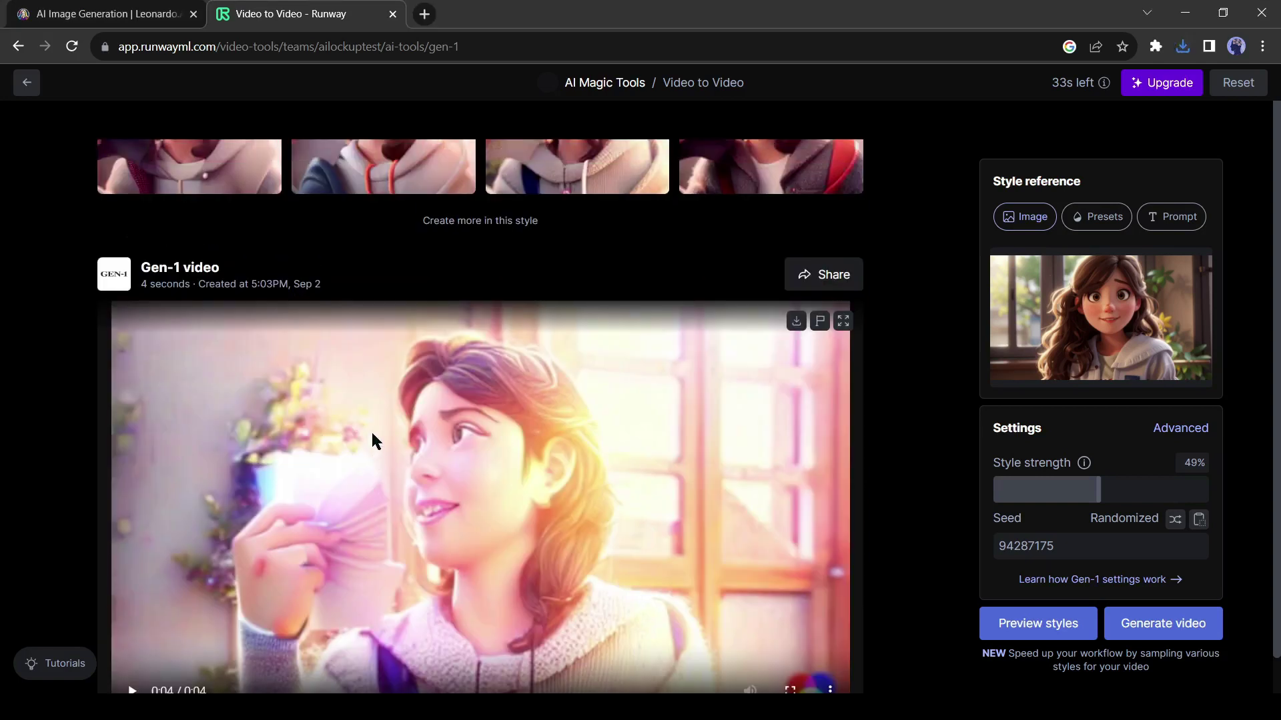
# - Connect the Colab notebook to a T4 GPU runtime
pyautogui.scroll(10, 371, 430)
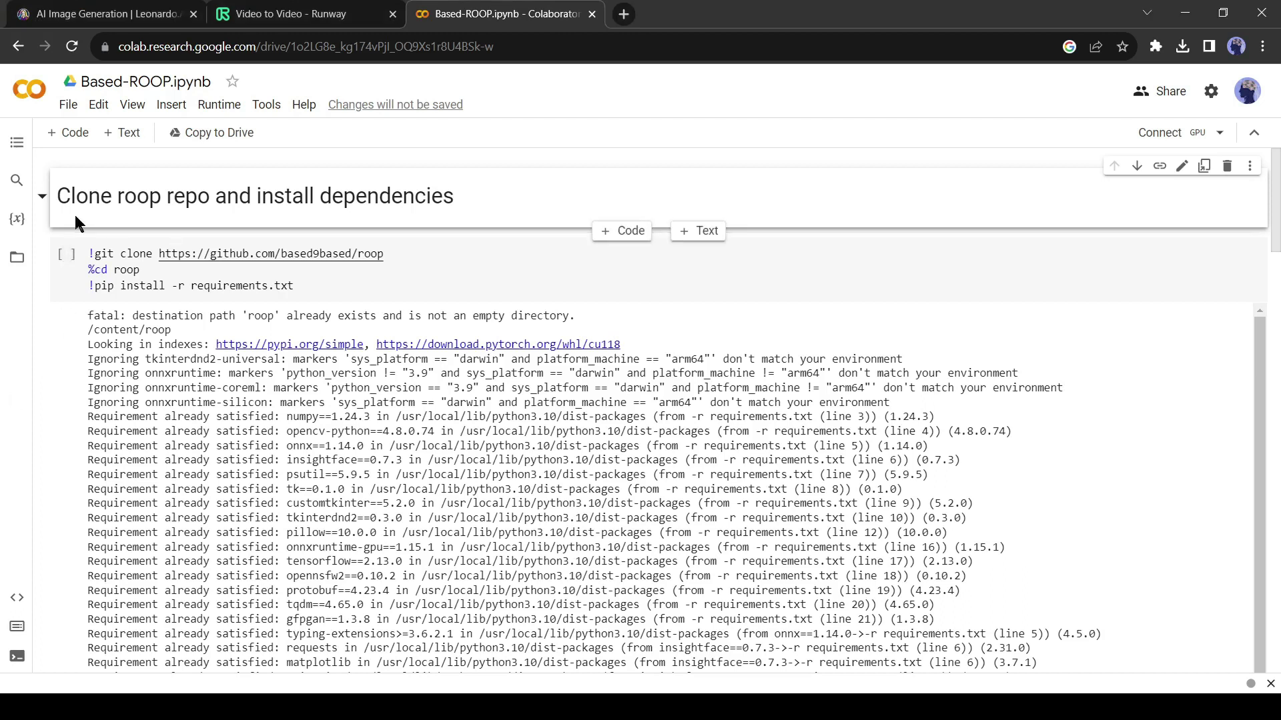
pyautogui.click(1169, 133)
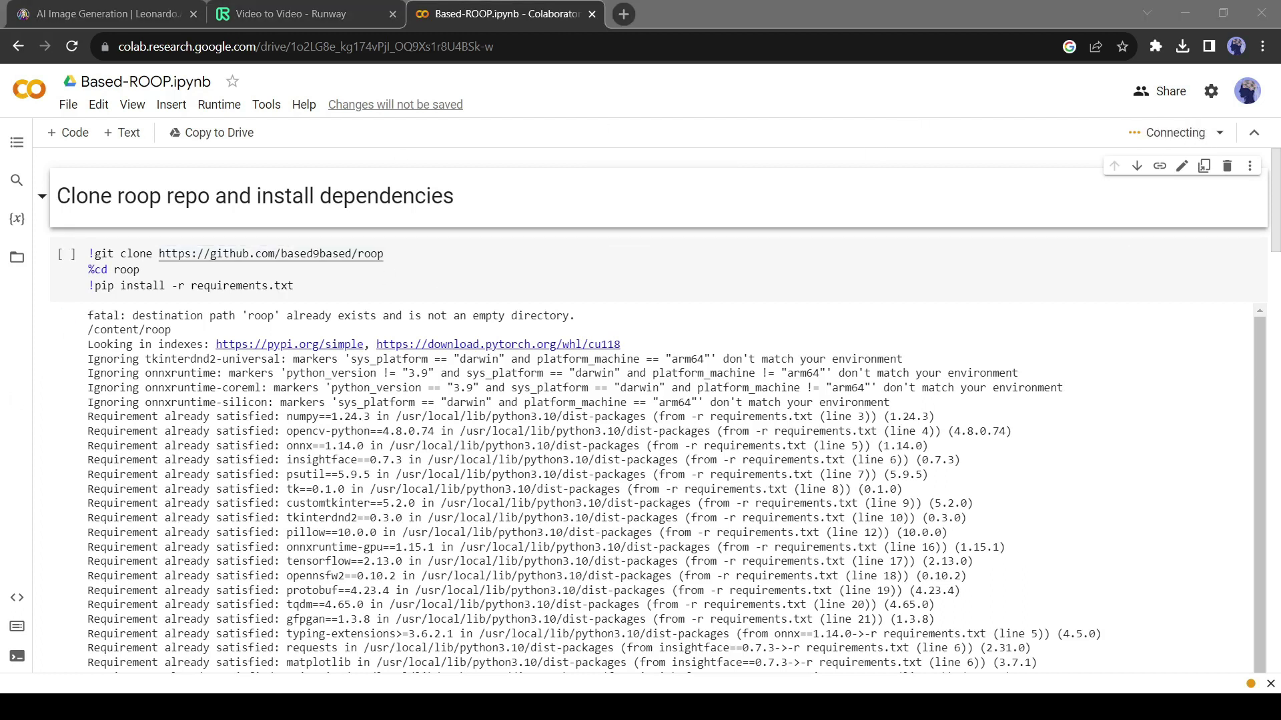
pyautogui.scroll(-10, 220, 451)
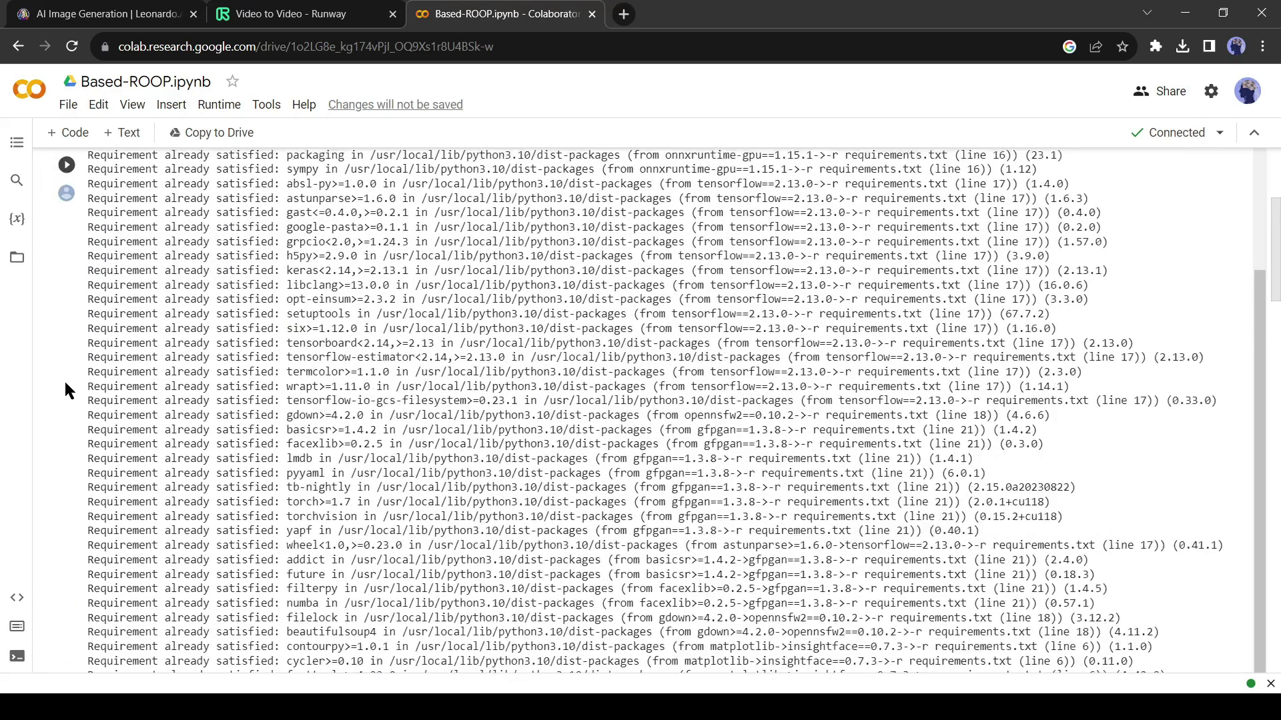
pyautogui.scroll(4, 65, 386)
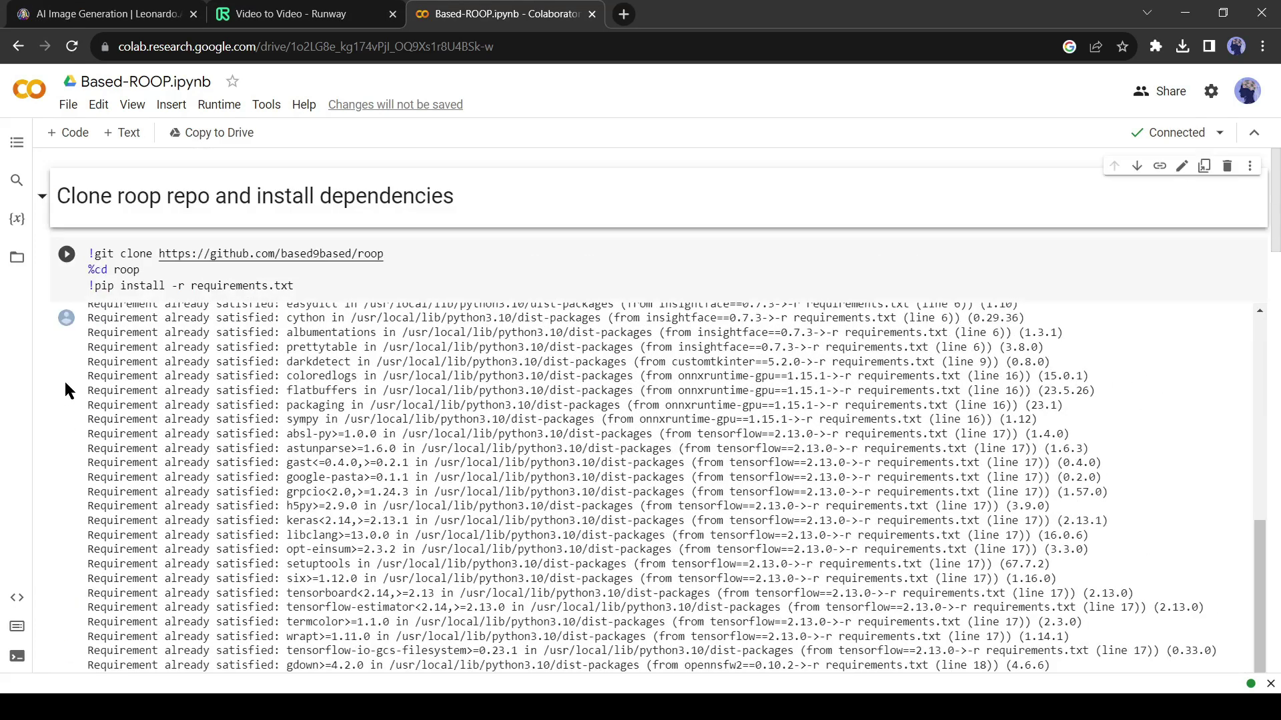
# - Clone the roop repo with its dependencies and download the inswapper_128.onnx model
pyautogui.click(65, 257)
pyautogui.click(856, 460)
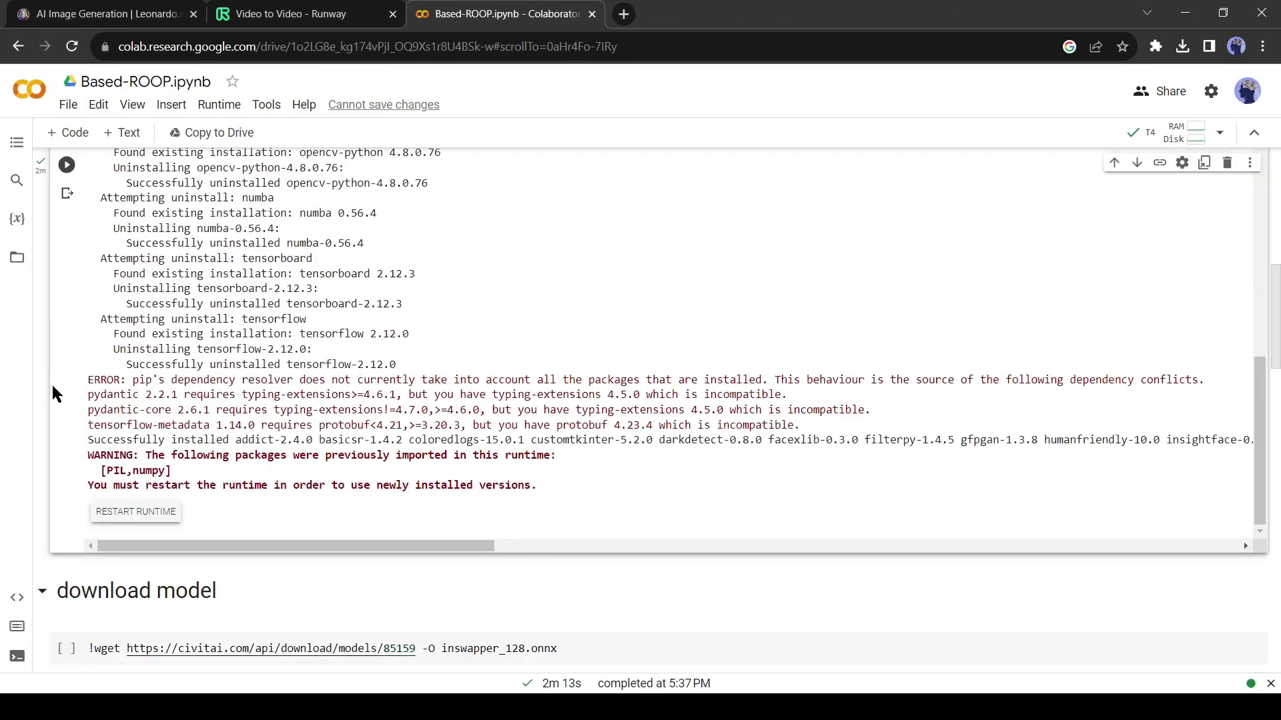
pyautogui.click(66, 316)
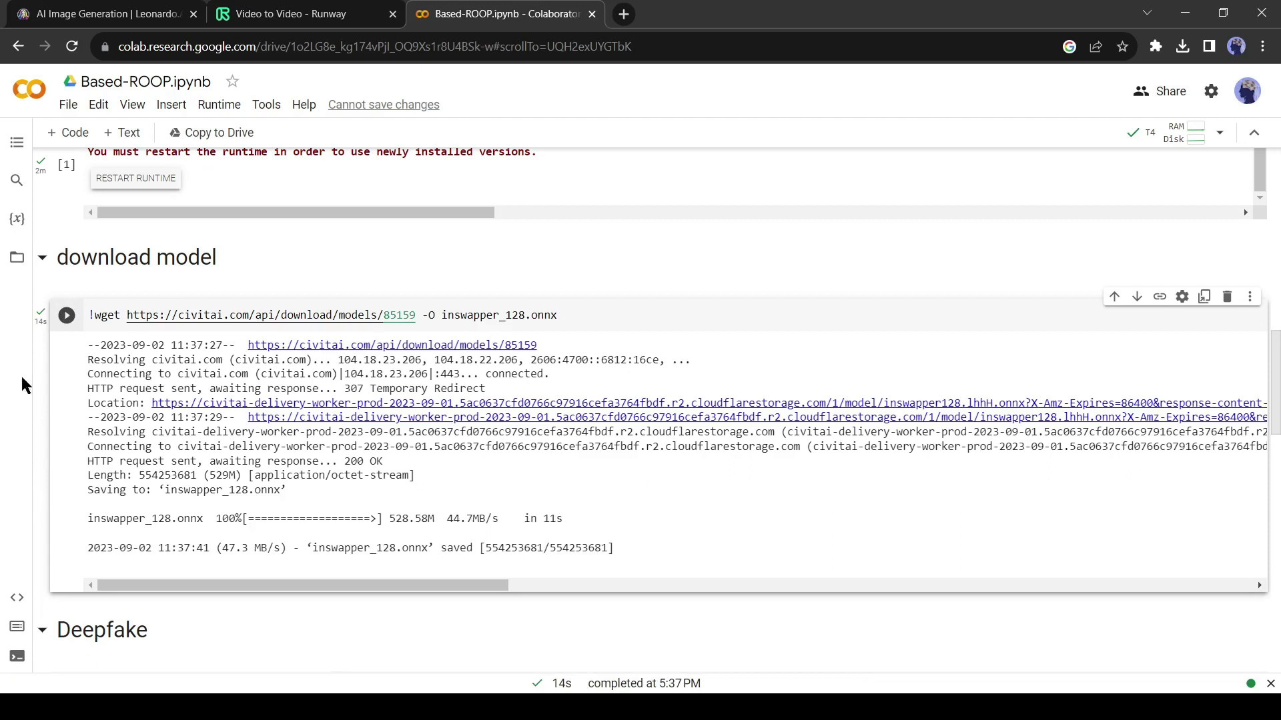
# - Upload the Gen-1 video and Capture1.JPG to the runtime's files
pyautogui.click(18, 260)
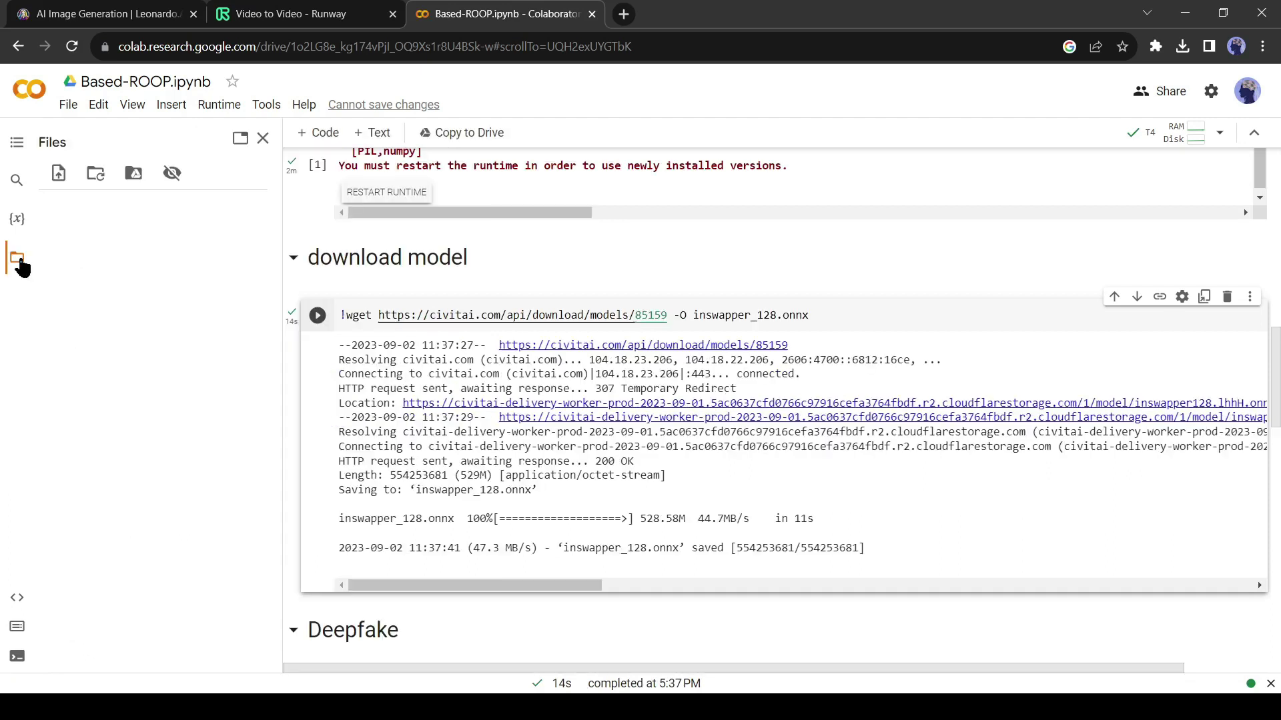
pyautogui.click(58, 174)
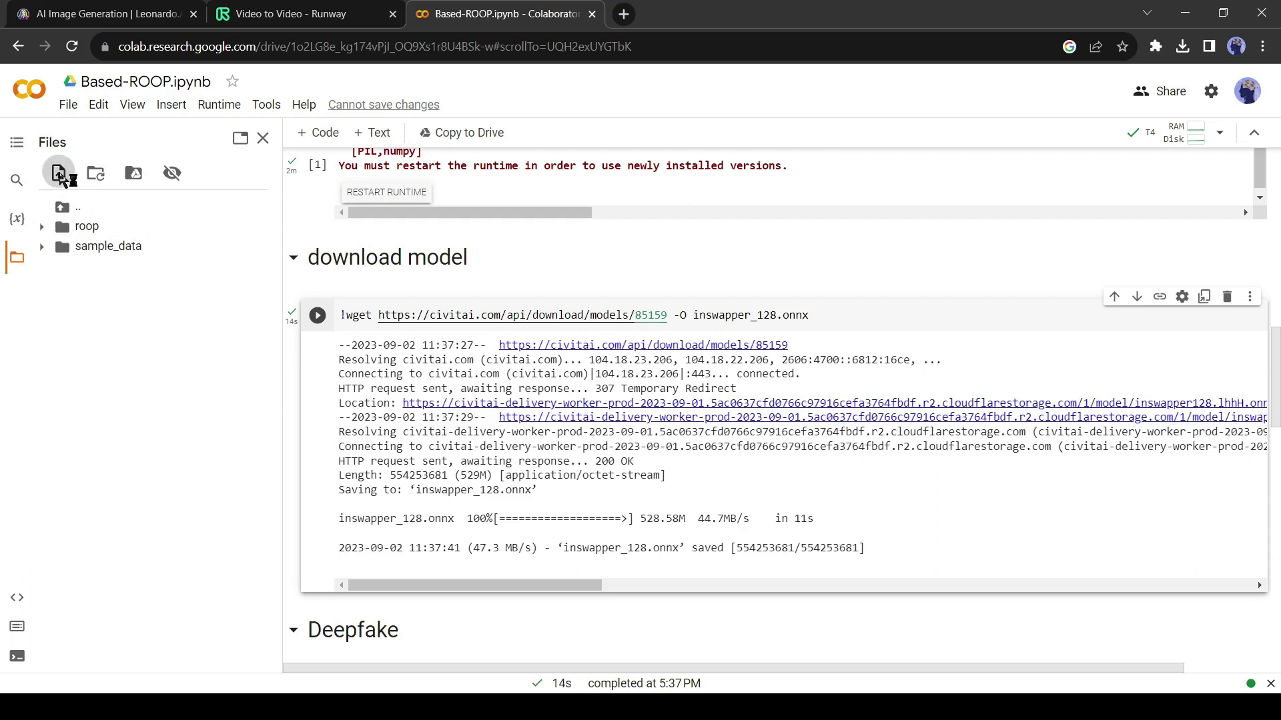
pyautogui.press('Return')
pyautogui.click(838, 434)
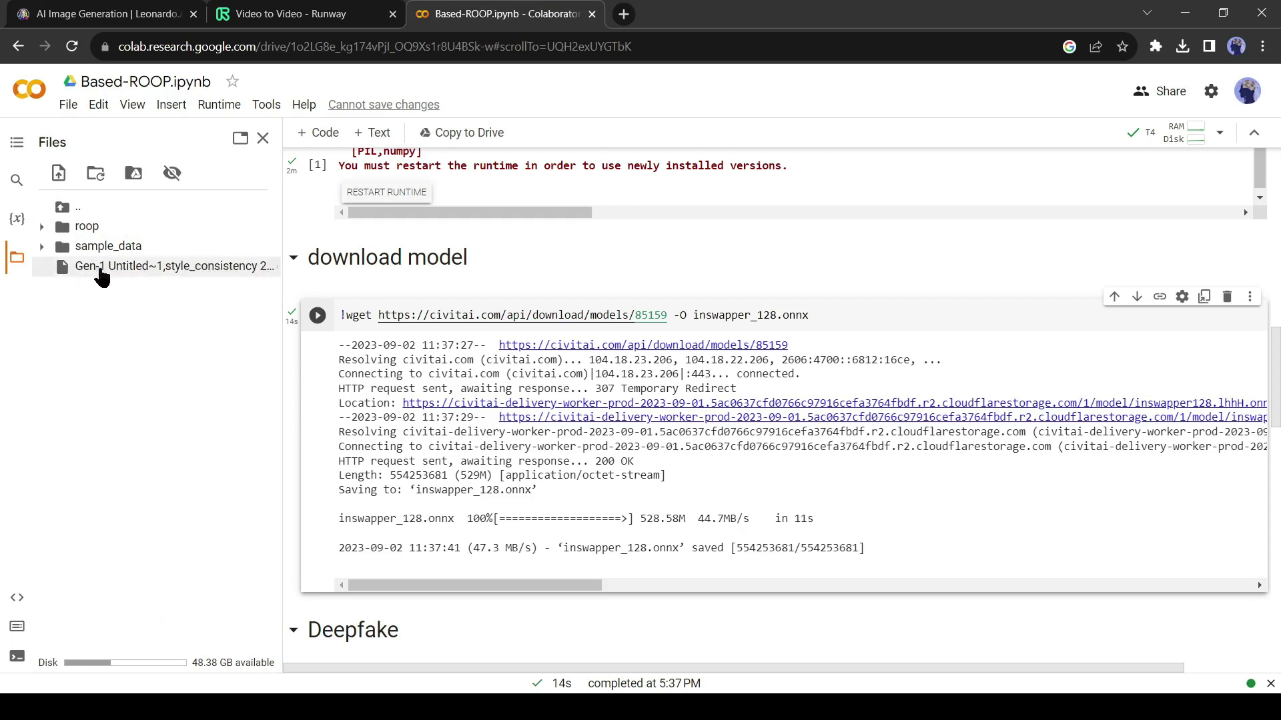
# - Rename the uploaded video file to Gen.mp4
pyautogui.rightClick(194, 275)
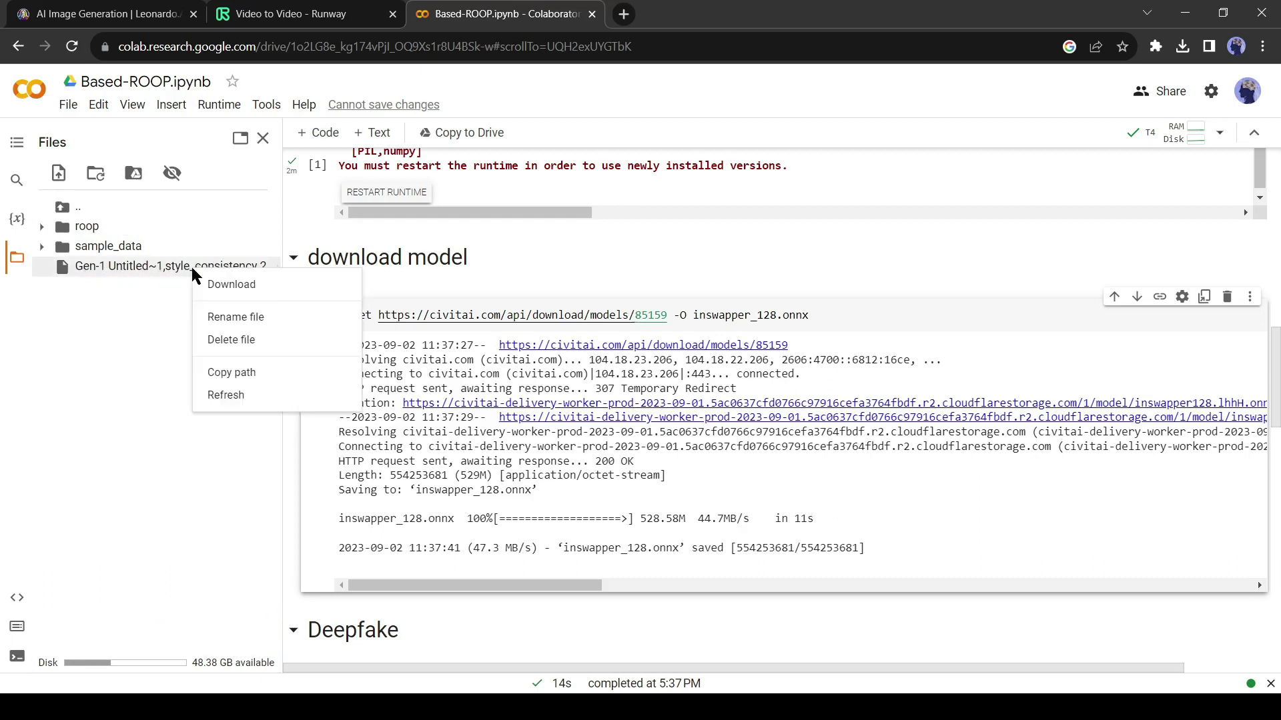
pyautogui.click(252, 321)
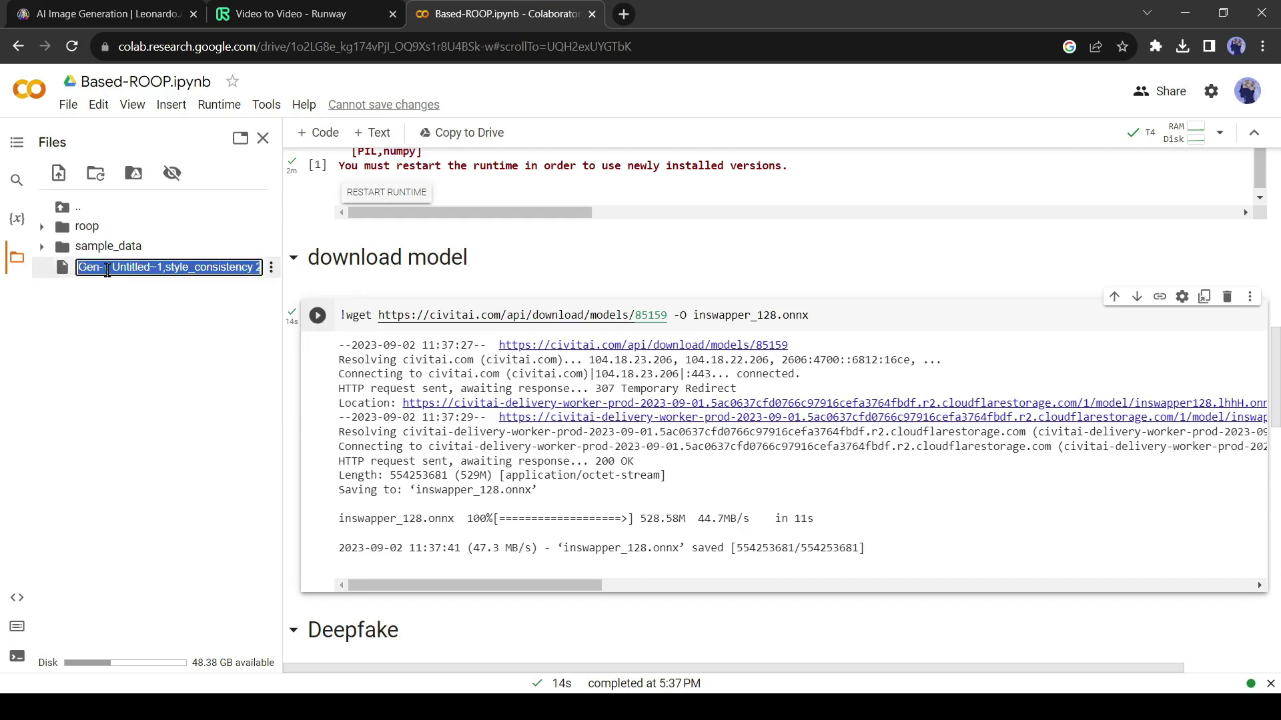
pyautogui.click(100, 267)
pyautogui.press('Delete')
pyautogui.press('Delete')
pyautogui.press('Delete')
pyautogui.press('Delete')
pyautogui.press('Delete')
pyautogui.press('Delete')
pyautogui.press('Delete')
pyautogui.press('Delete')
pyautogui.press('Delete')
pyautogui.press('Delete')
pyautogui.press('Delete')
pyautogui.press('Delete')
pyautogui.press('Delete')
pyautogui.press('Delete')
pyautogui.press('Delete')
pyautogui.press('Delete')
pyautogui.press('Delete')
pyautogui.press('Delete')
pyautogui.press('Delete')
pyautogui.press('Delete')
pyautogui.press('Return')
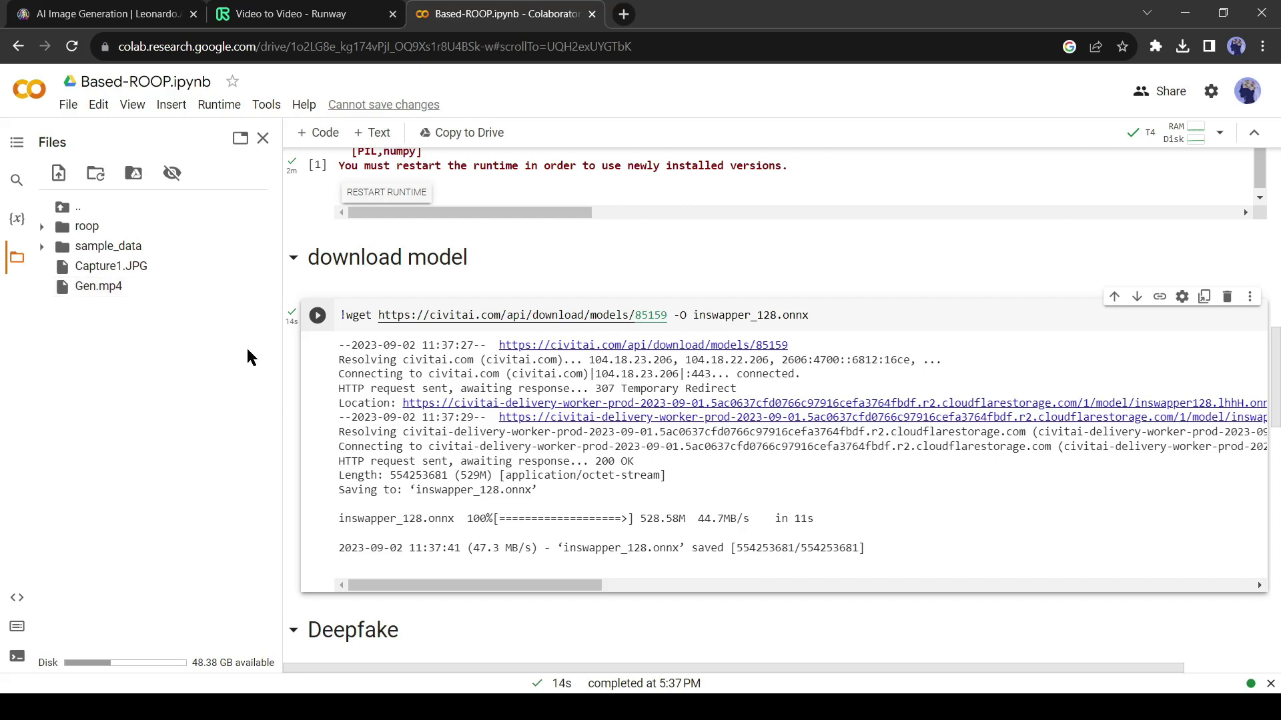
# - Copy the /content/Gen.mp4 path for the Deepfake --target argument
pyautogui.scroll(-5, 380, 423)
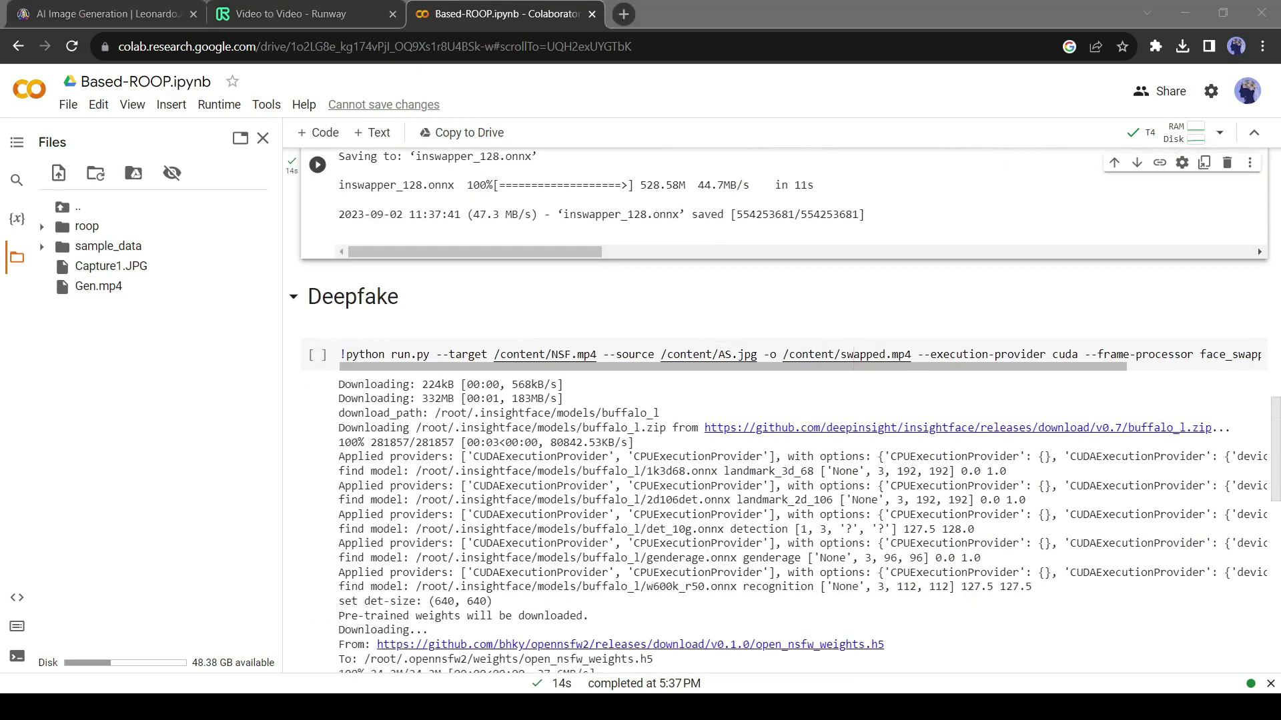
pyautogui.click(178, 474)
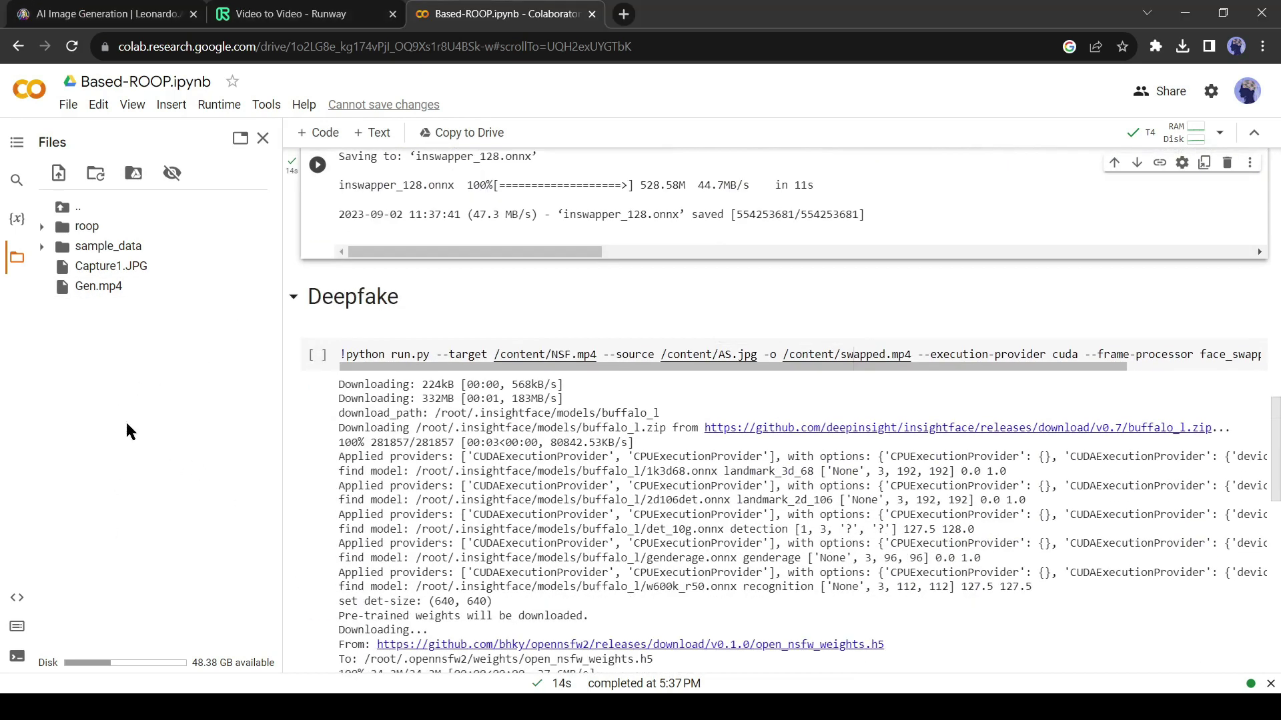
pyautogui.rightClick(114, 285)
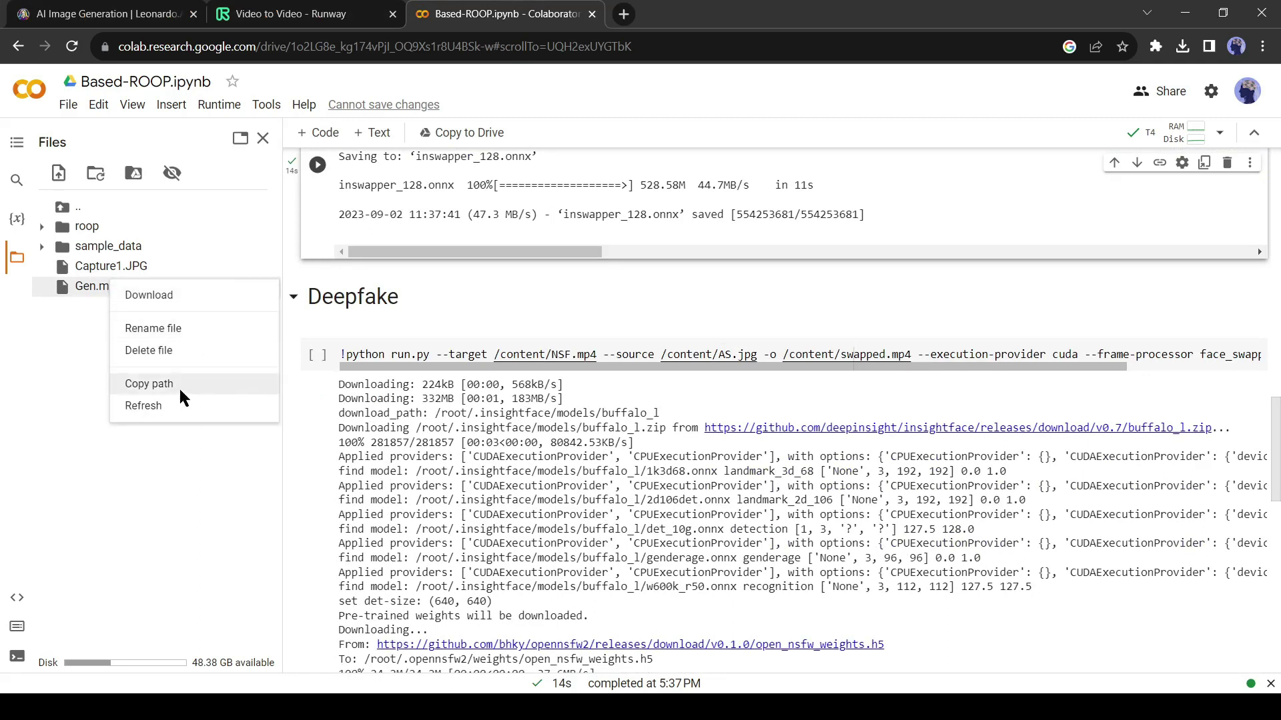
pyautogui.click(149, 384)
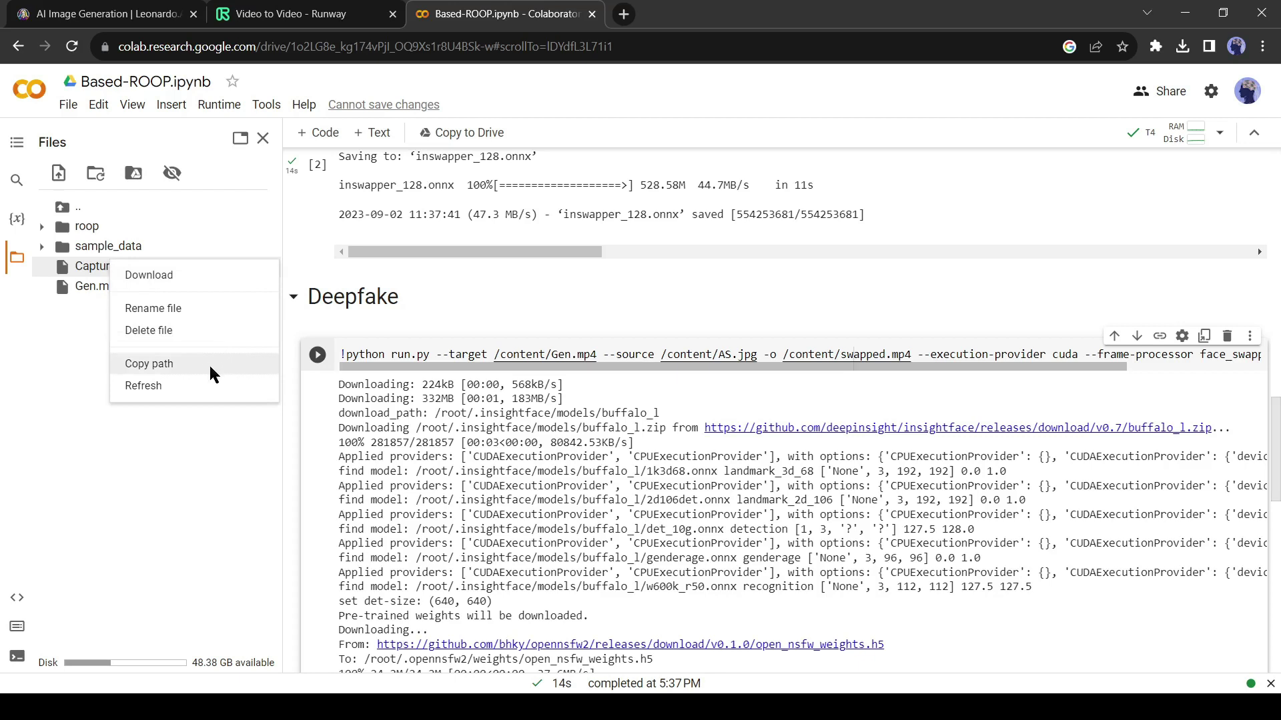
# - Set --source to /content/Capture1.JPG and run the Deepfake face-swap cell
pyautogui.click(209, 366)
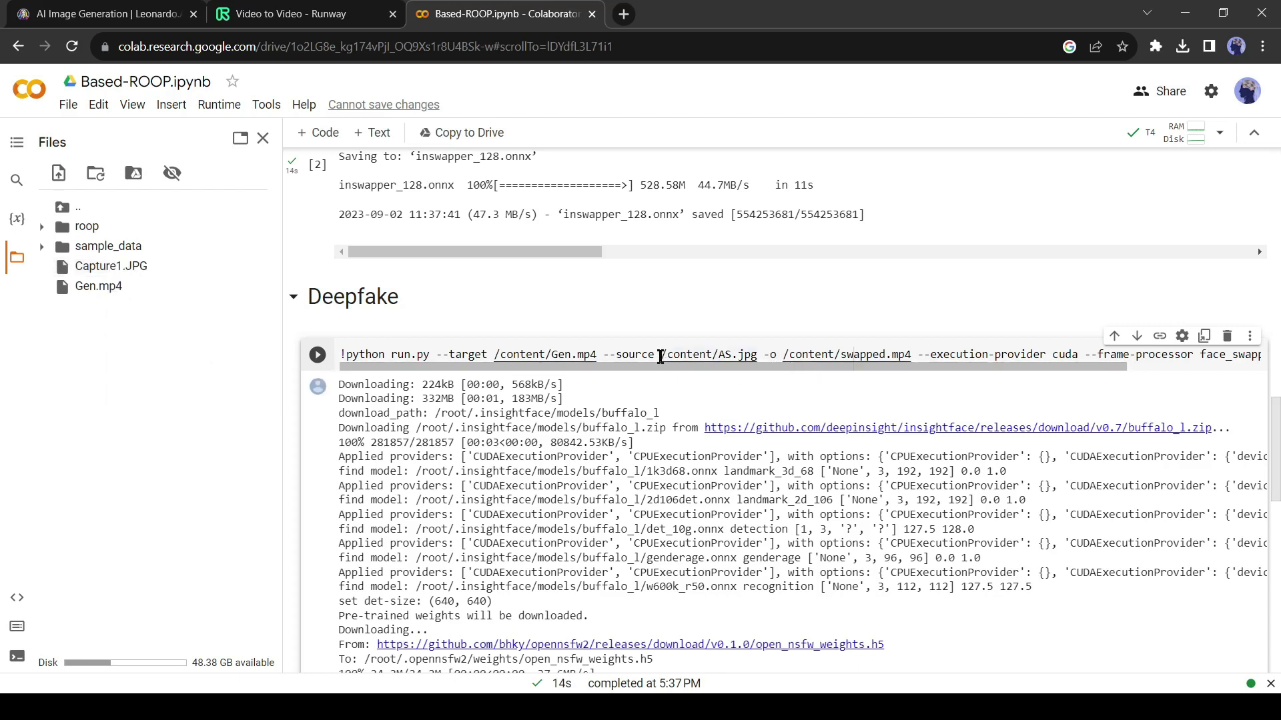
pyautogui.hotkey('ctrl', 'v')
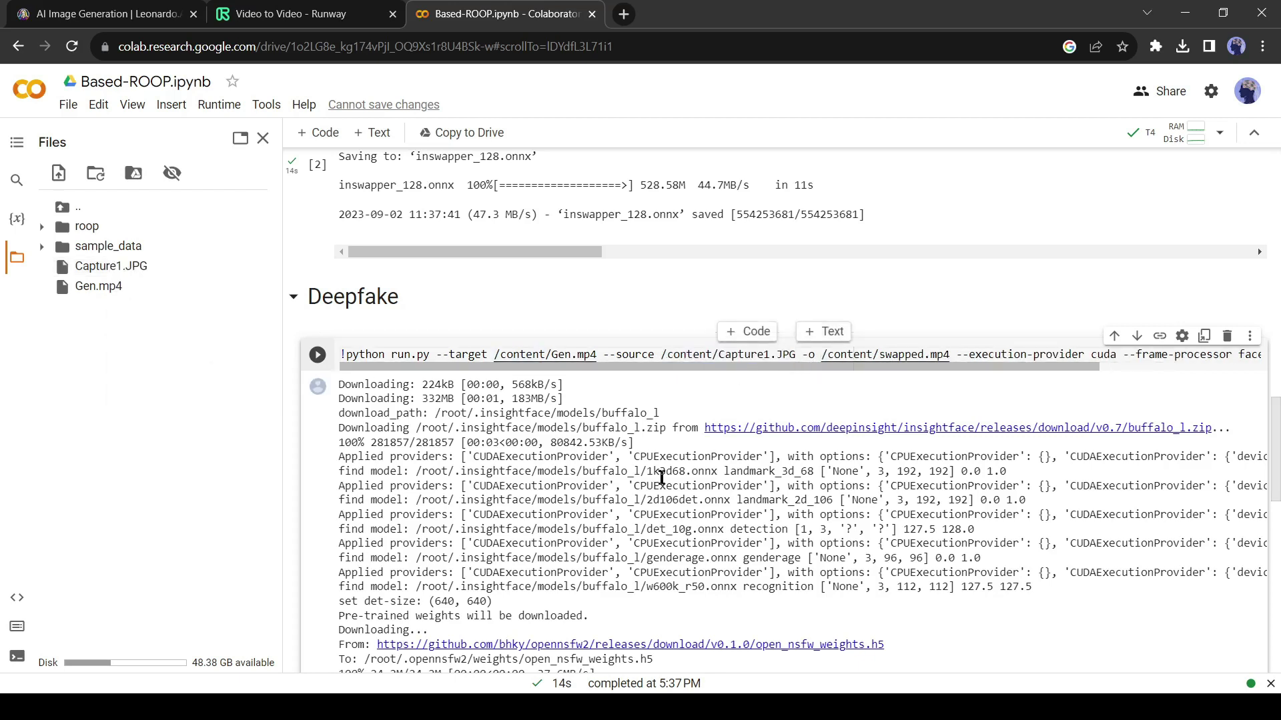
pyautogui.click(316, 357)
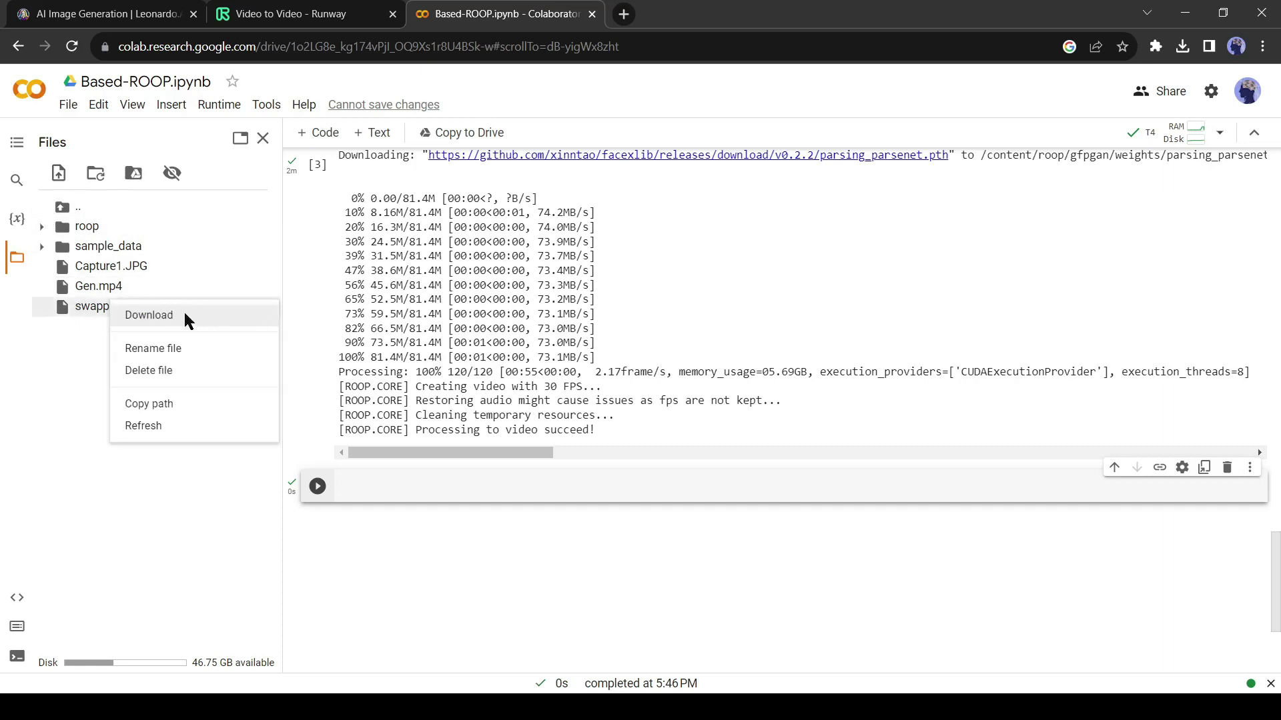
# - Download the finished swapped.mp4 from the Colab Files panel
pyautogui.click(185, 316)
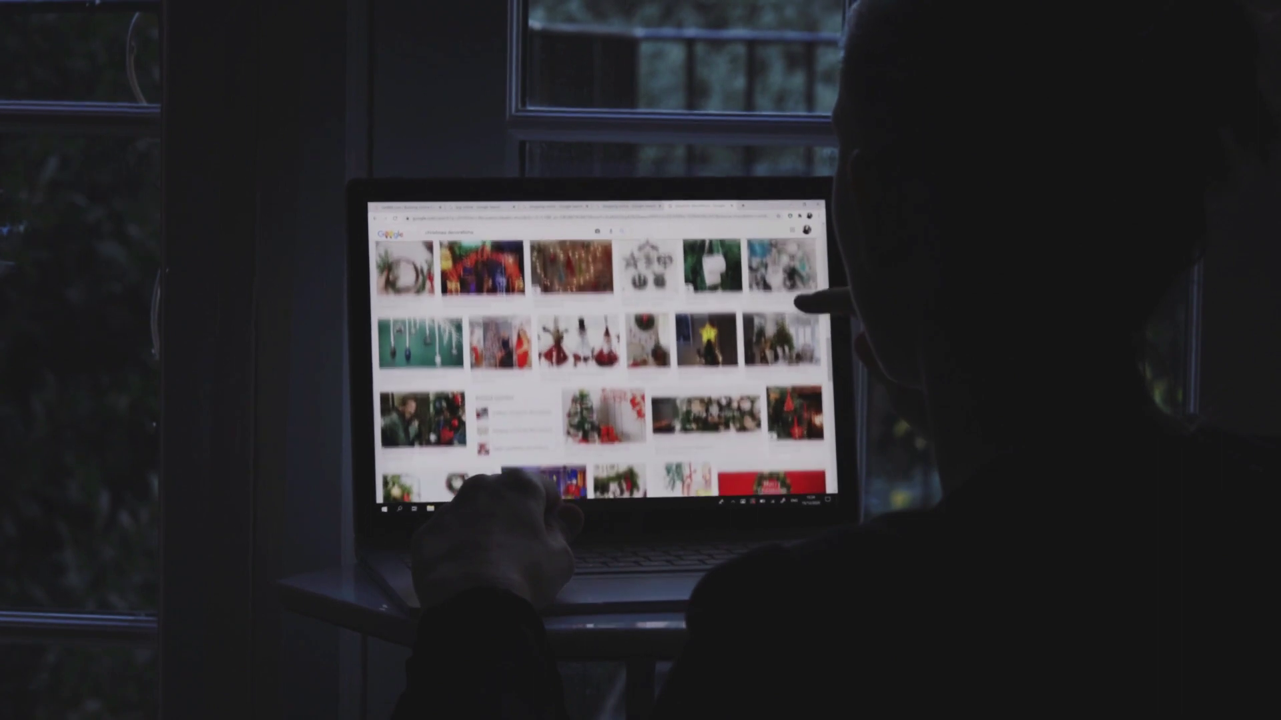
pyautogui.scroll(-1, 597, 367)
pyautogui.scroll(-2, 601, 367)
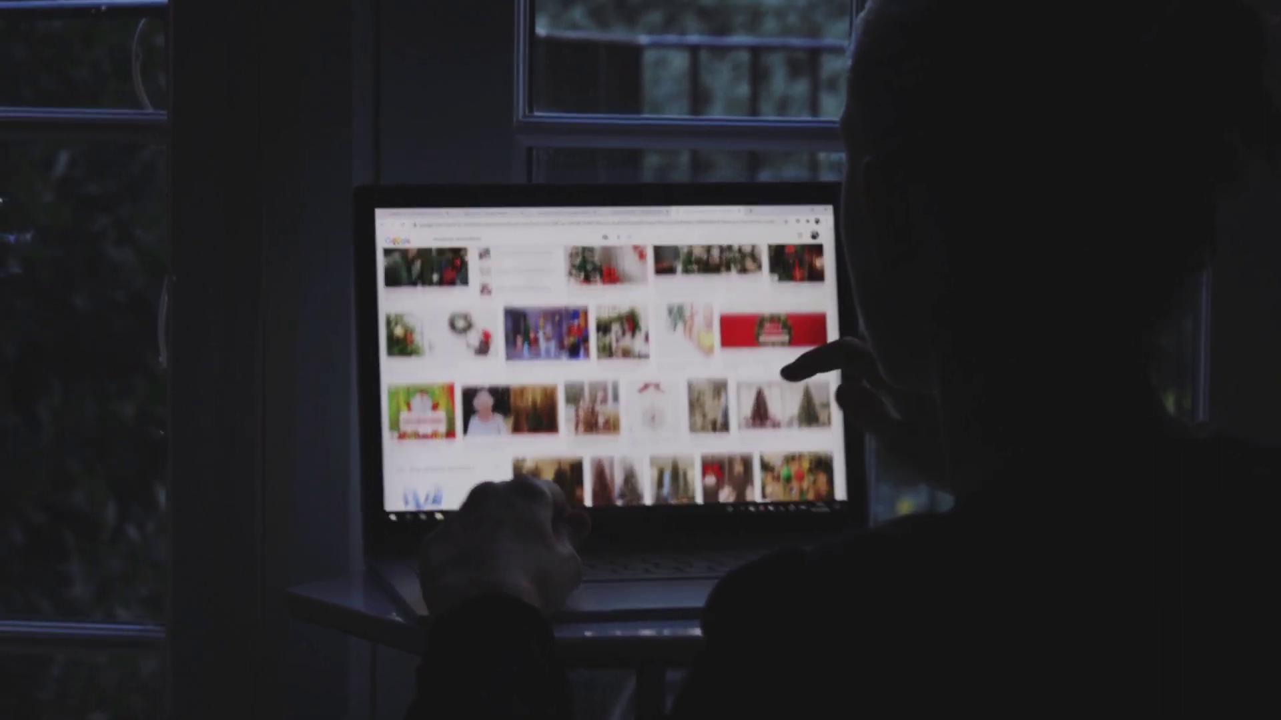